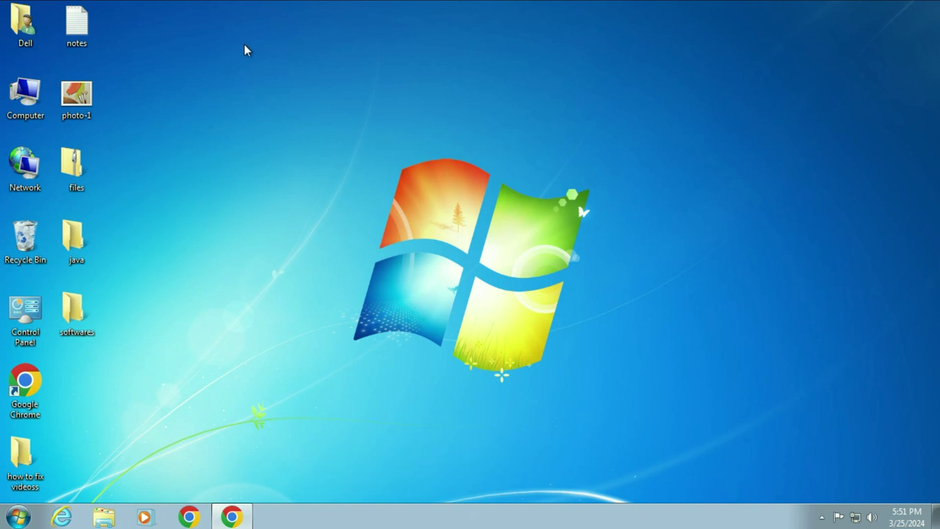
Step: Browse the desktop and the Computer view, checking the New Volume (E:) drive
{"action": "left_click_drag", "start_coordinate": [199, 19], "coordinate": [78, 370]}
{"action": "left_click", "coordinate": [294, 221]}
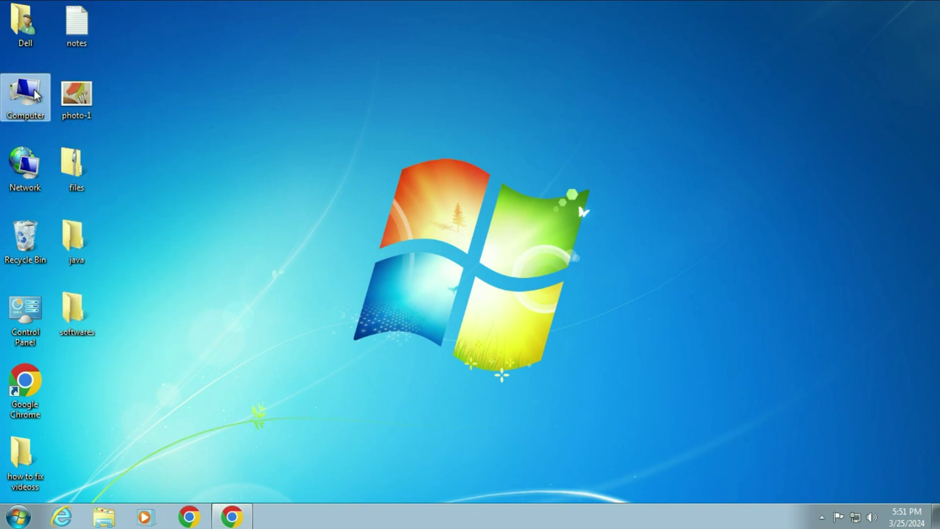
{"action": "double_click", "coordinate": [20, 95]}
{"action": "double_click", "coordinate": [567, 68]}
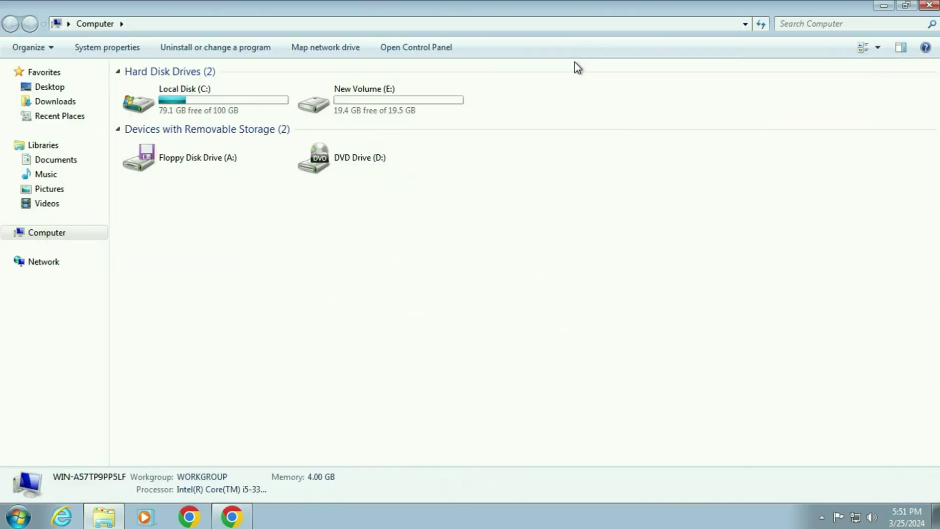
{"action": "double_click", "coordinate": [428, 98]}
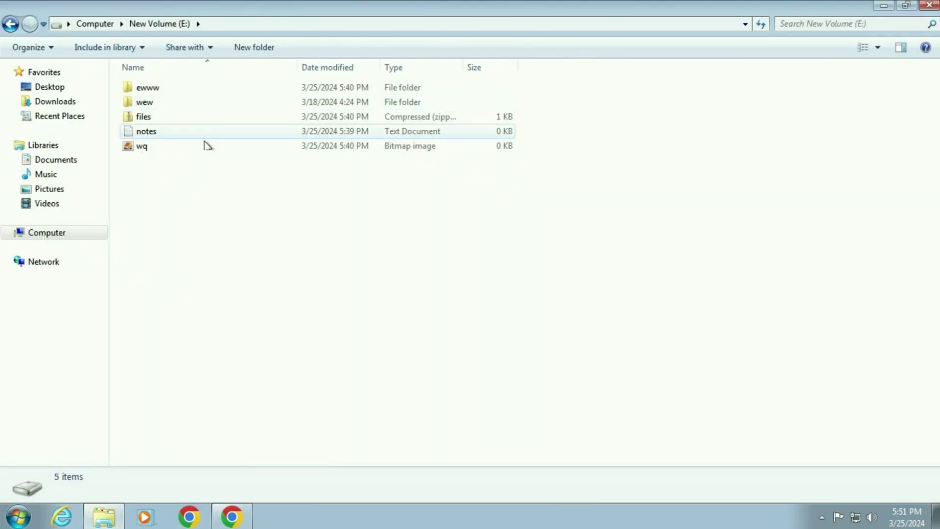
{"action": "left_click", "coordinate": [10, 25]}
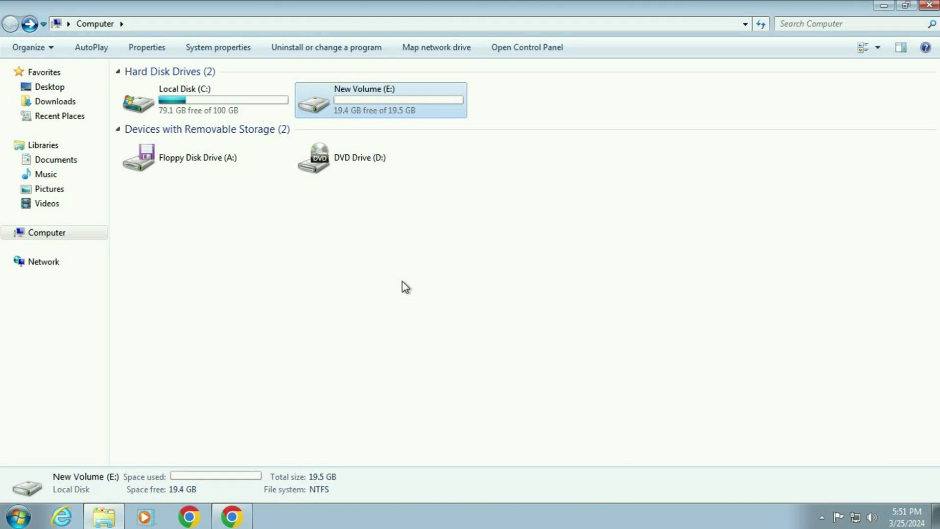
{"action": "left_click", "coordinate": [883, 6]}
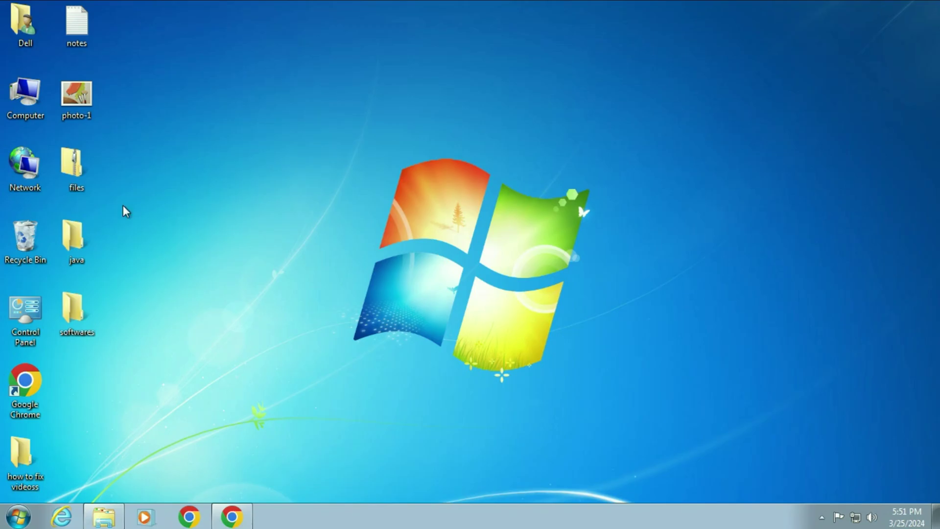
Step: Open Control Panel in small-icon view and review the installed programs list
{"action": "double_click", "coordinate": [26, 313]}
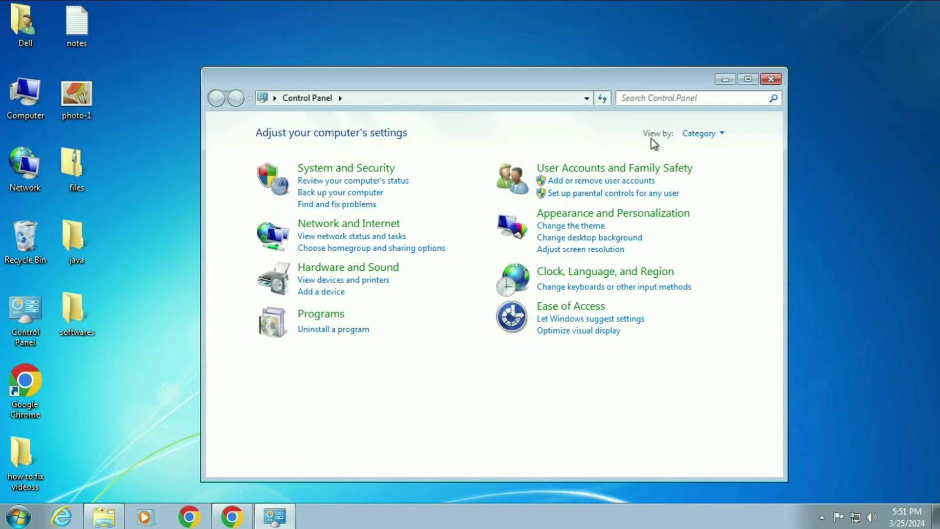
{"action": "left_click", "coordinate": [700, 133]}
{"action": "left_click", "coordinate": [709, 188]}
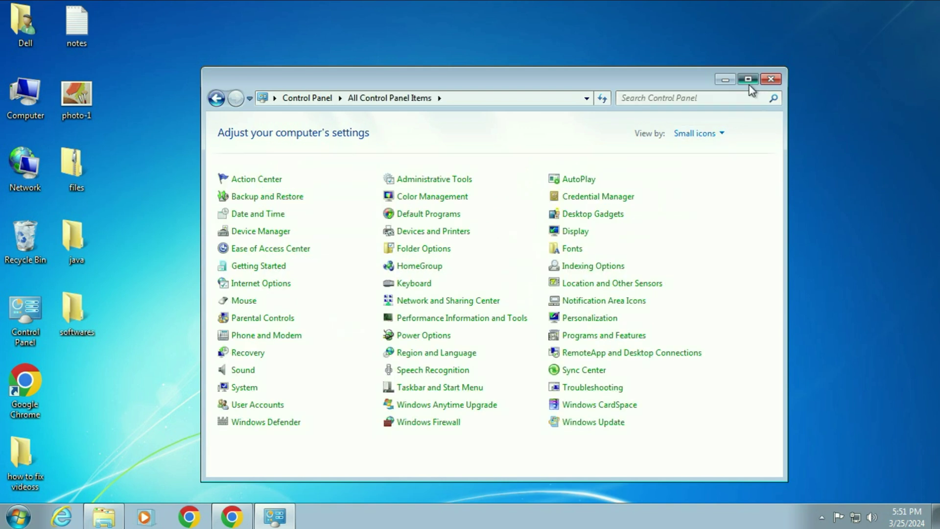
{"action": "left_click", "coordinate": [748, 80]}
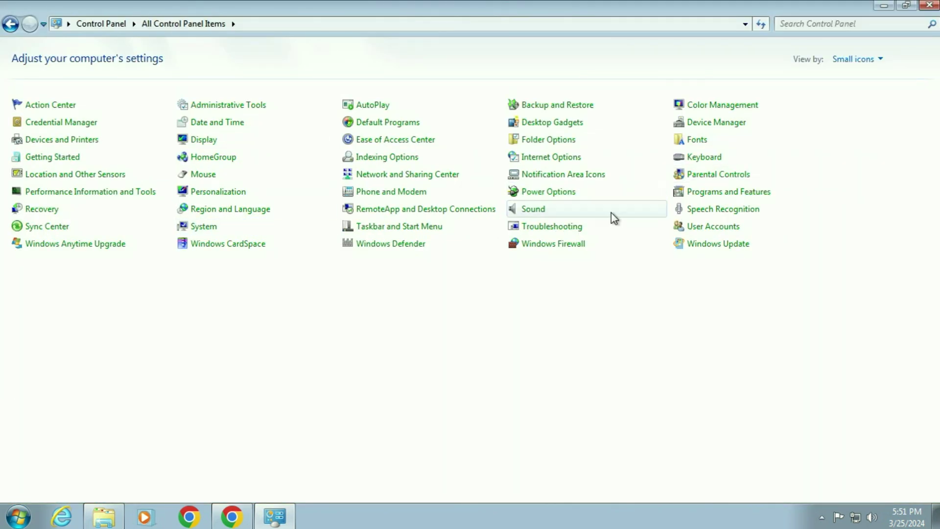
{"action": "left_click", "coordinate": [688, 194]}
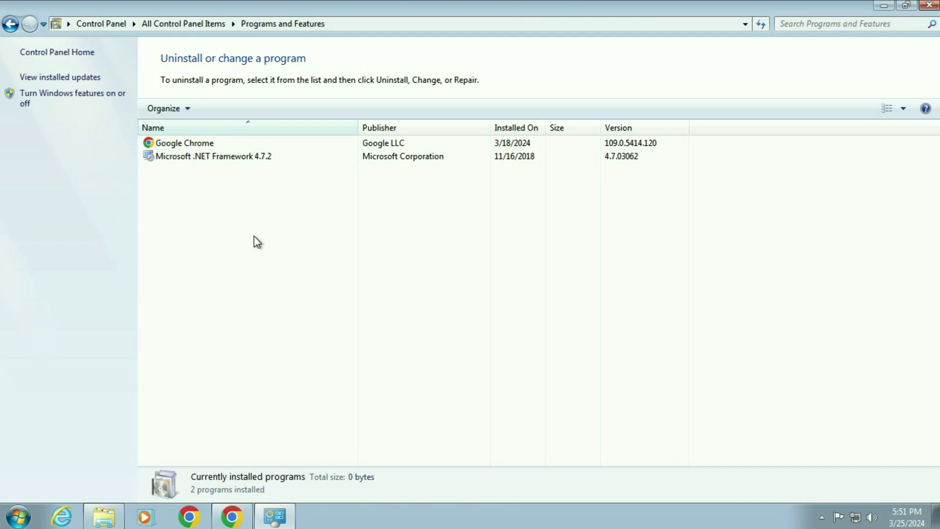
{"action": "left_click", "coordinate": [929, 6]}
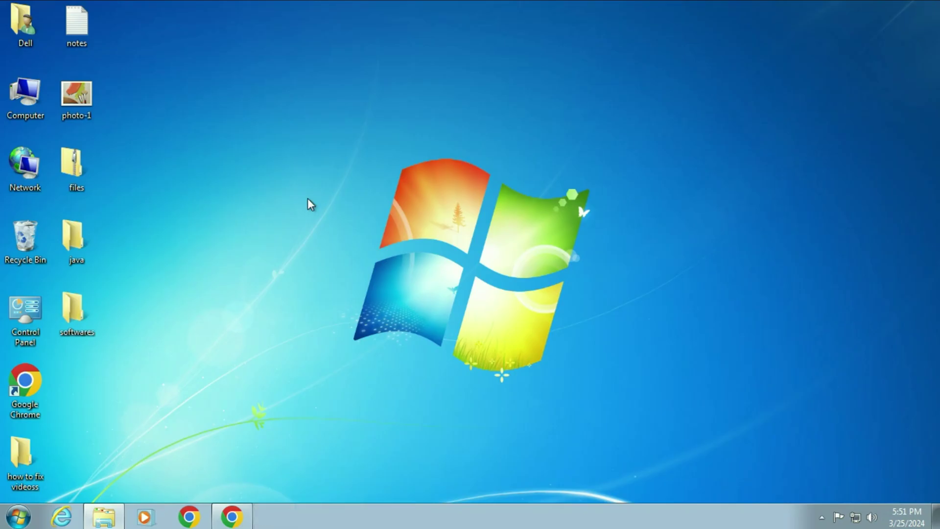
Step: Search Google for 'windows 10' and open Microsoft's Download Windows 10 page
{"action": "left_click", "coordinate": [234, 515]}
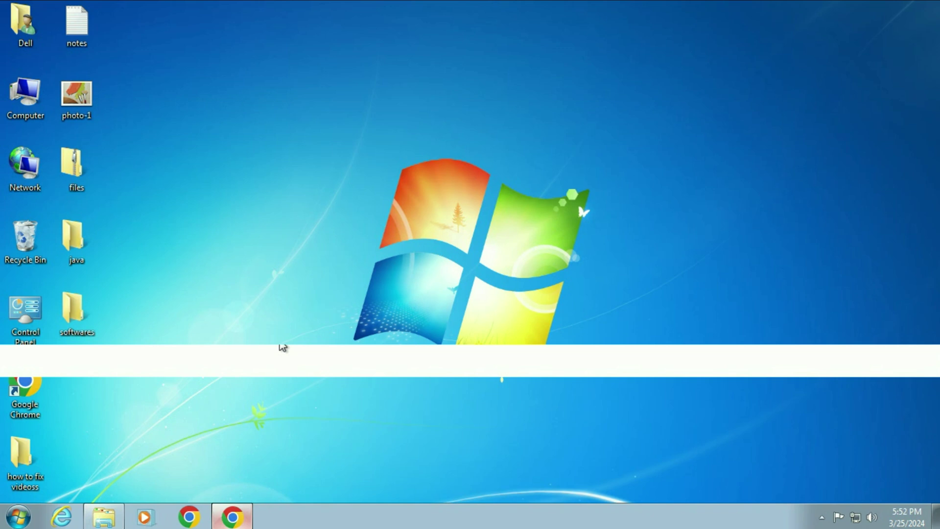
{"action": "left_click", "coordinate": [371, 187]}
{"action": "type", "text": "w"}
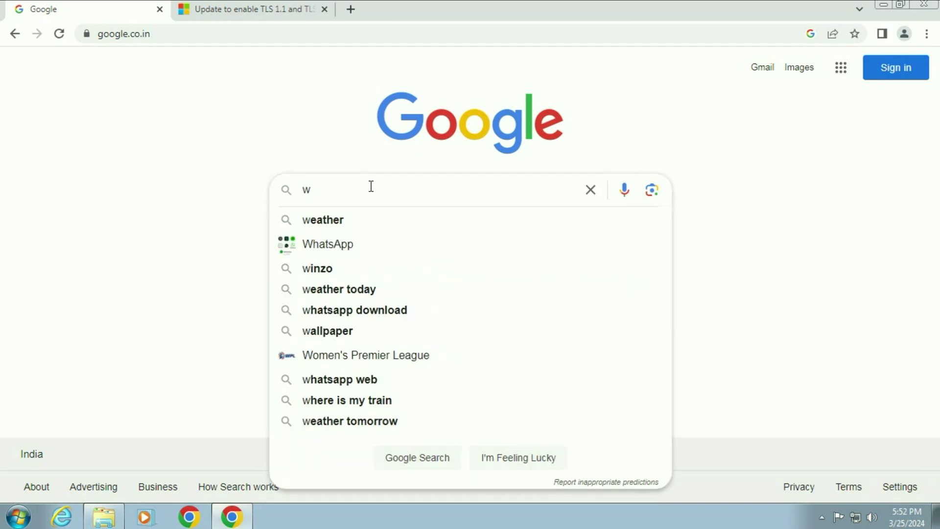
{"action": "type", "text": "indows 10"}
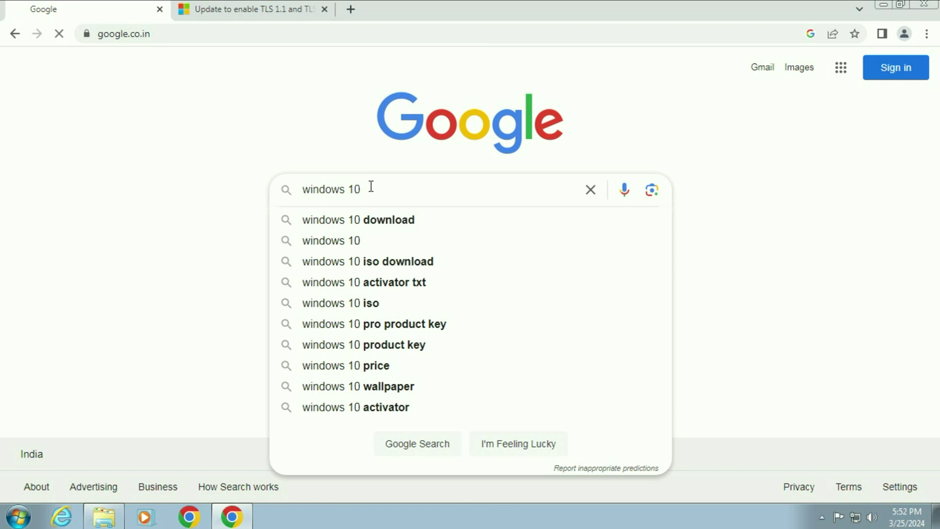
{"action": "key", "text": "Return"}
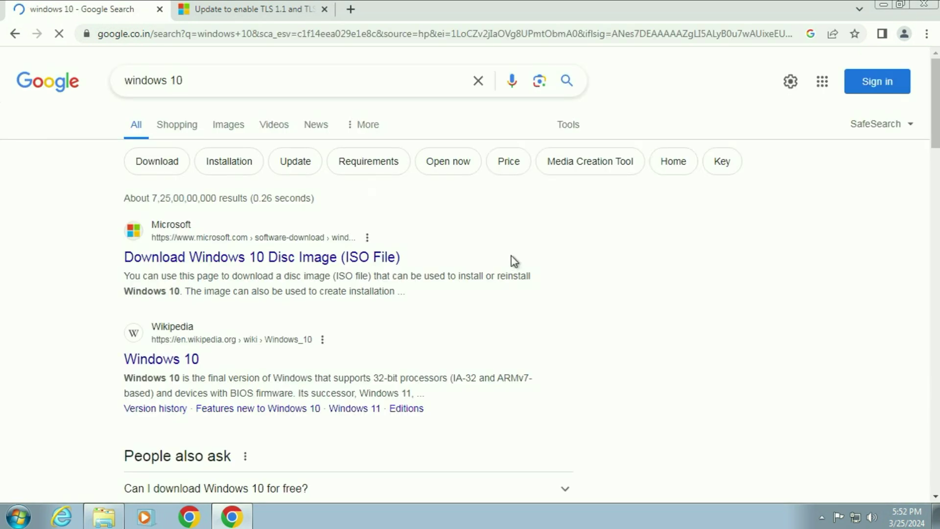
{"action": "left_click", "coordinate": [204, 258]}
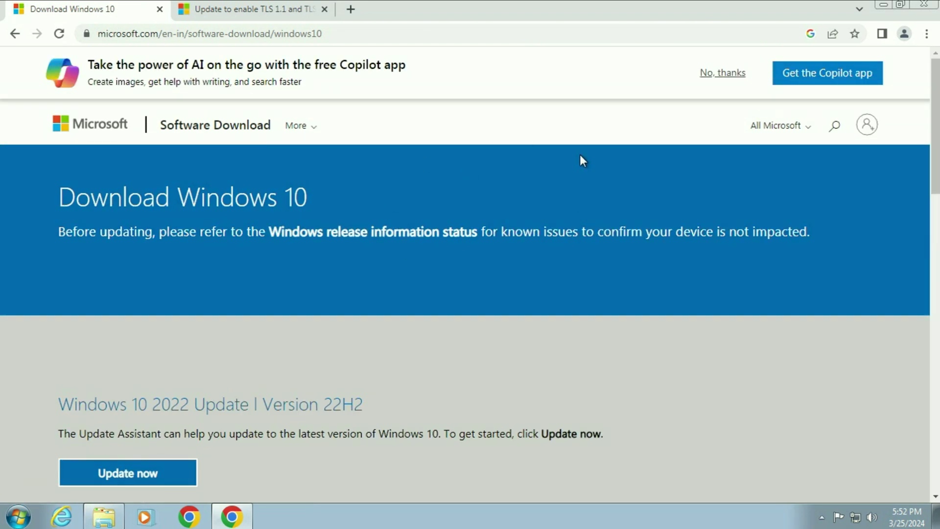
{"action": "scroll", "coordinate": [581, 156], "scroll_direction": "down", "scroll_amount": 7}
{"action": "scroll", "coordinate": [580, 156], "scroll_direction": "down", "scroll_amount": 3}
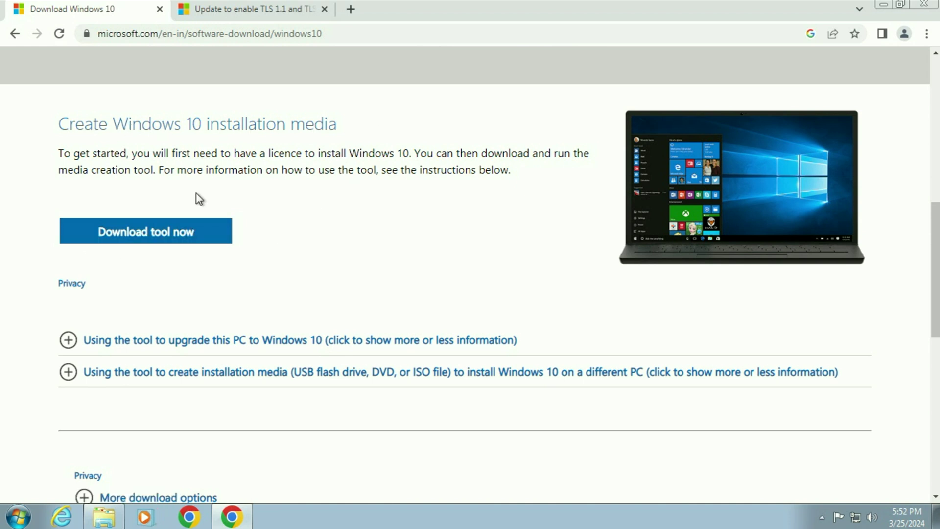
Step: Download MediaCreationTool_22H2 and show the file in its Downloads folder
{"action": "left_click", "coordinate": [186, 235]}
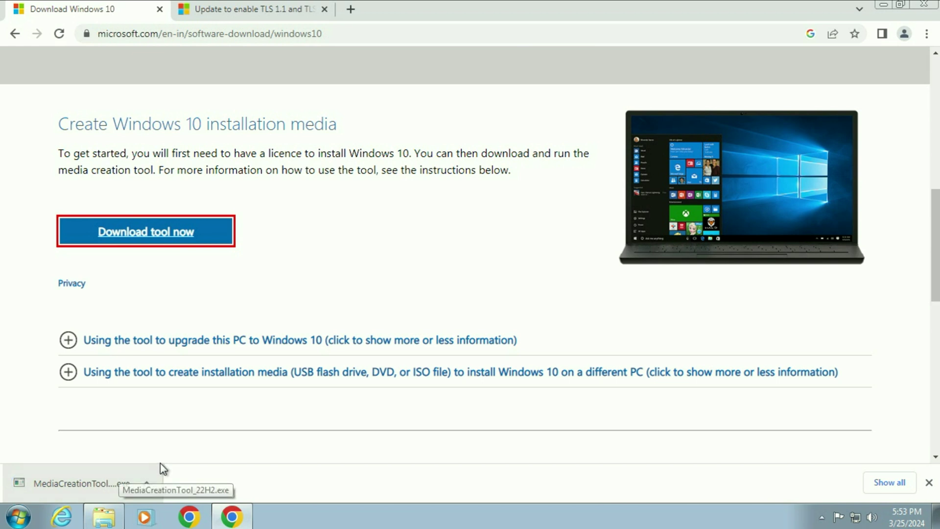
{"action": "left_click", "coordinate": [147, 483]}
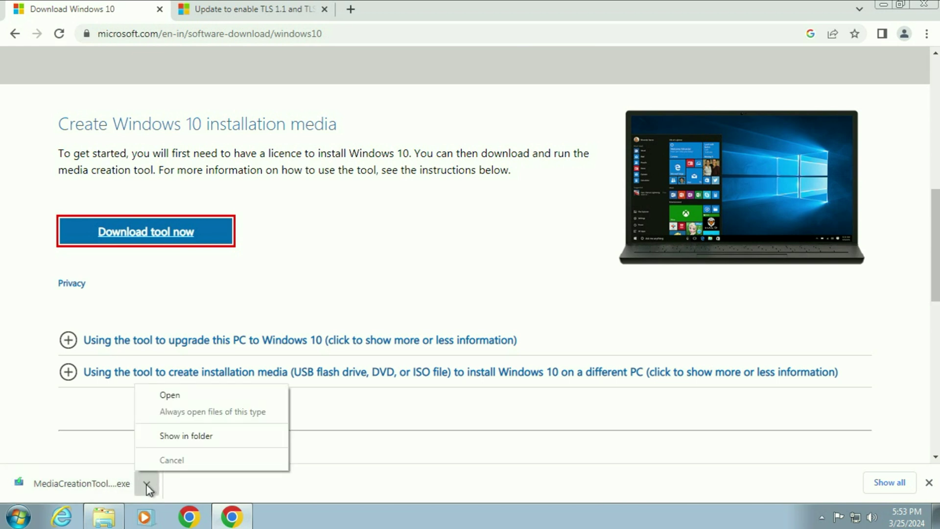
{"action": "left_click", "coordinate": [166, 436]}
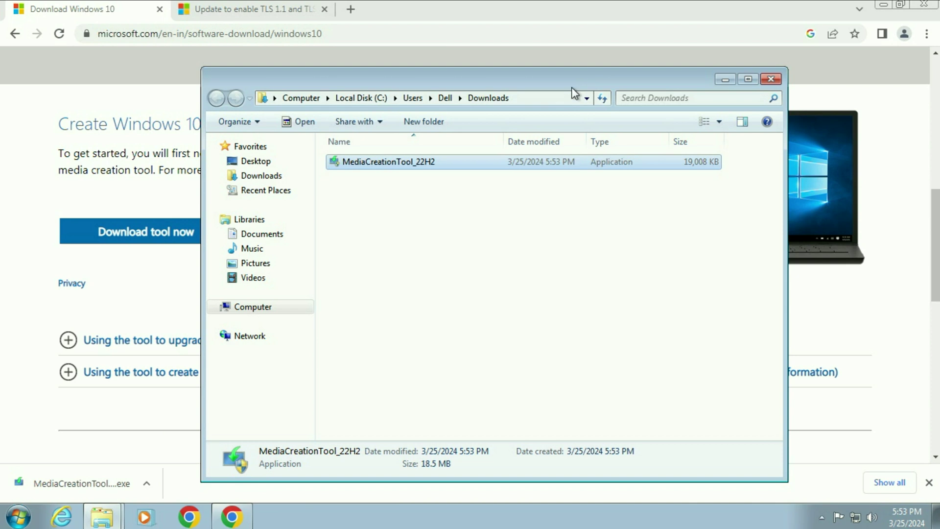
Step: Unblock MediaCreationTool_22H2 in its Properties and apply the change
{"action": "double_click", "coordinate": [577, 76]}
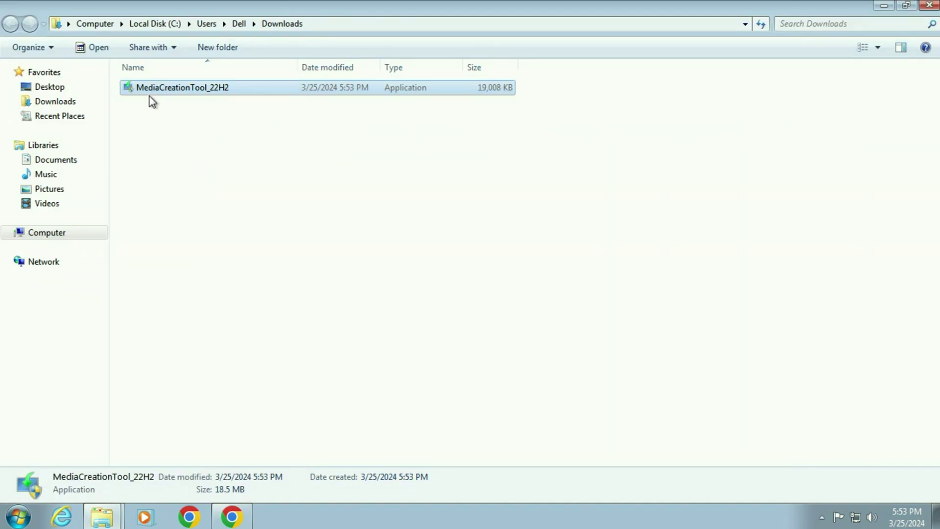
{"action": "right_click", "coordinate": [191, 93]}
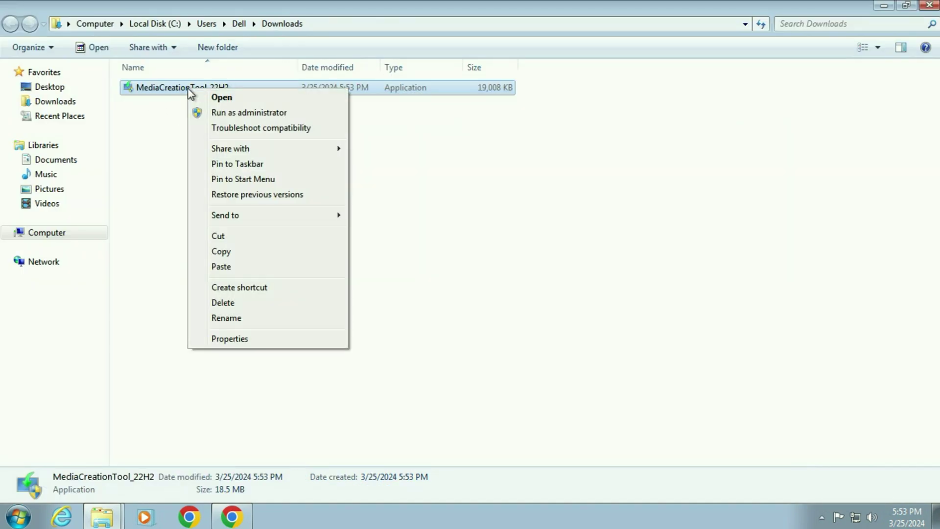
{"action": "left_click", "coordinate": [264, 339]}
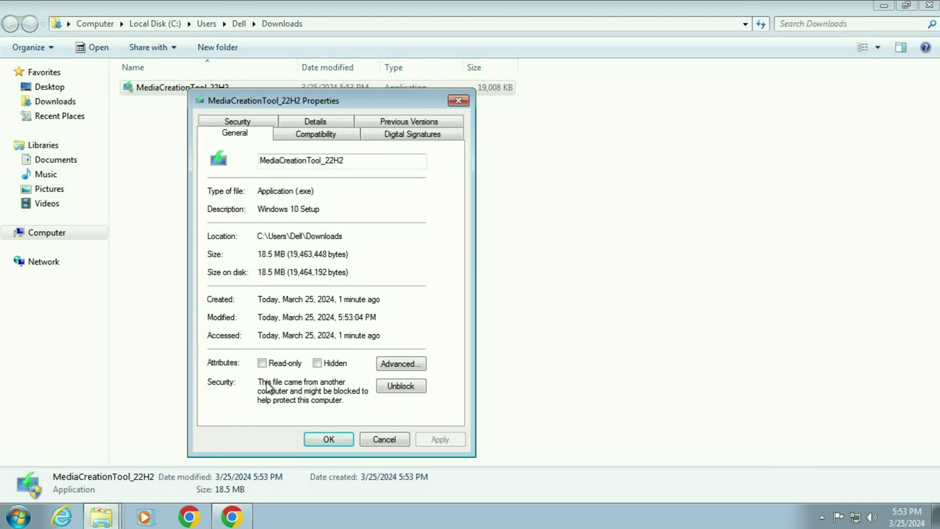
{"action": "left_click", "coordinate": [403, 388]}
{"action": "left_click", "coordinate": [432, 441]}
{"action": "left_click", "coordinate": [331, 439]}
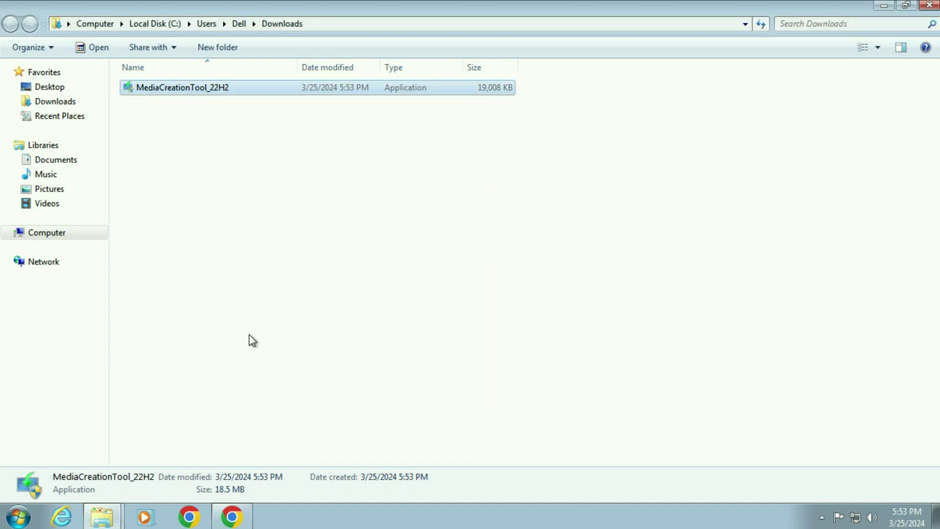
Step: Run MediaCreationTool_22H2 as administrator and approve the UAC prompt
{"action": "right_click", "coordinate": [196, 93]}
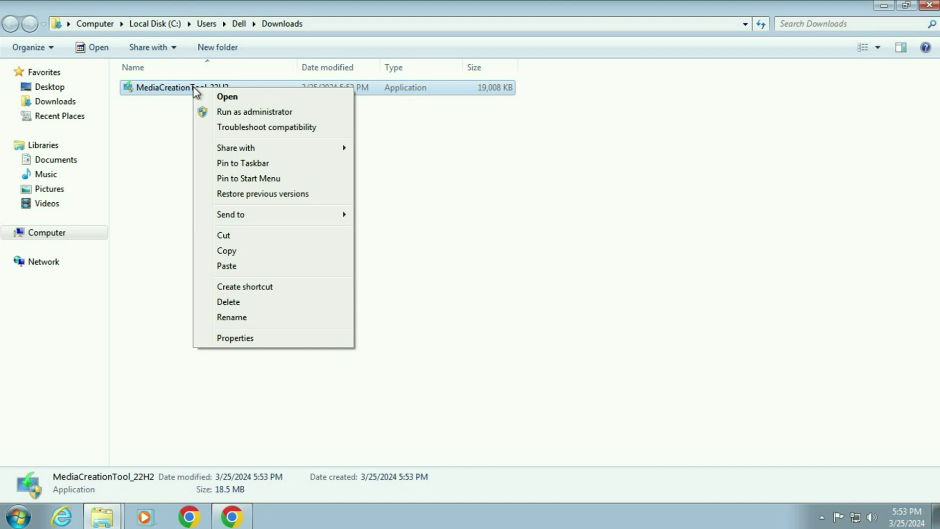
{"action": "left_click", "coordinate": [261, 112]}
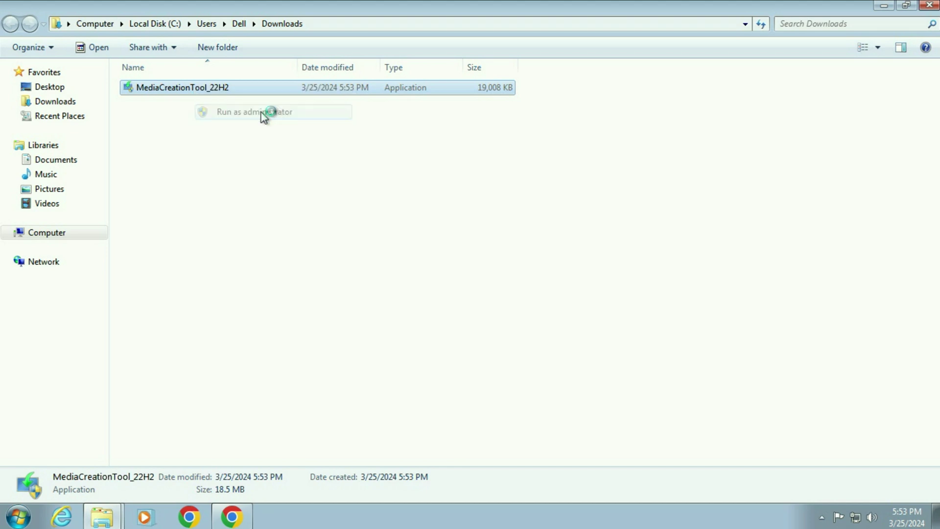
{"action": "left_click", "coordinate": [528, 291]}
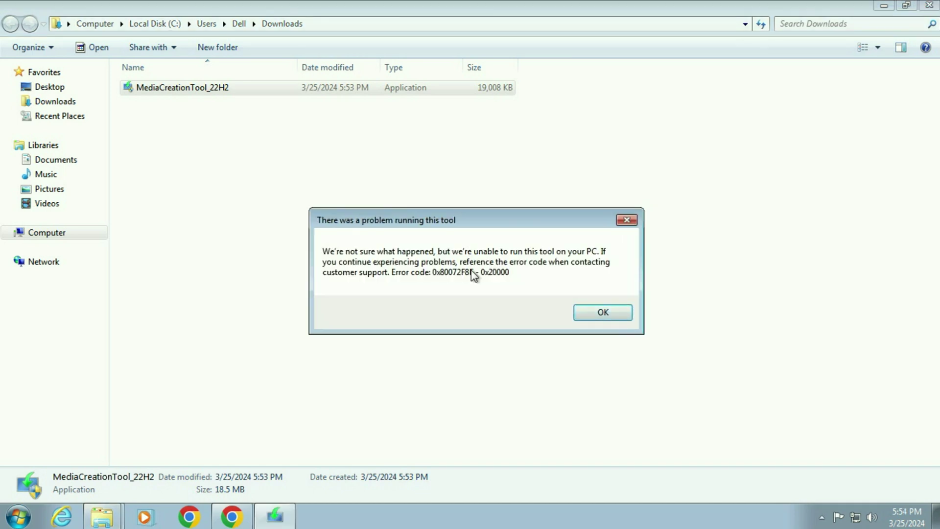
Step: Minimize Explorer and Chrome, then dismiss the 0x80072F8F - 0x20000 error message
{"action": "left_click", "coordinate": [883, 6]}
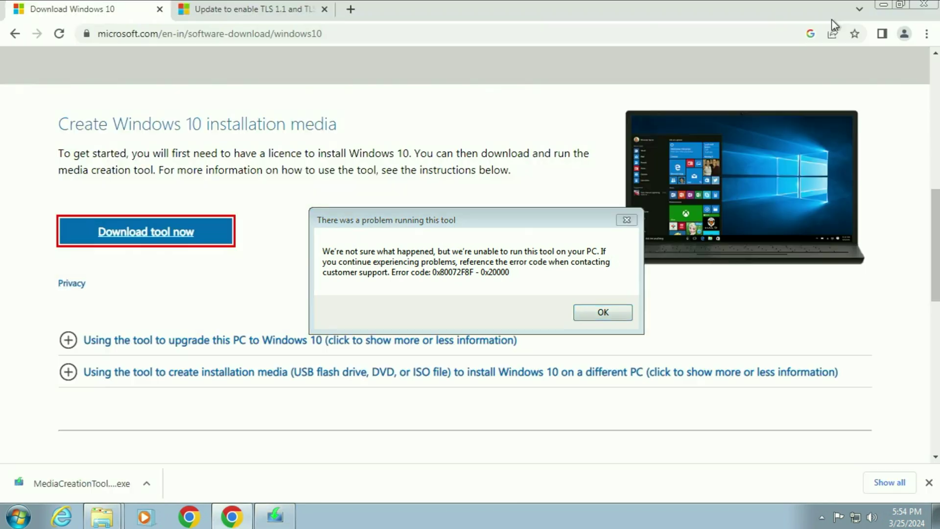
{"action": "left_click", "coordinate": [879, 6]}
{"action": "left_click_drag", "start_coordinate": [478, 211], "coordinate": [469, 104]}
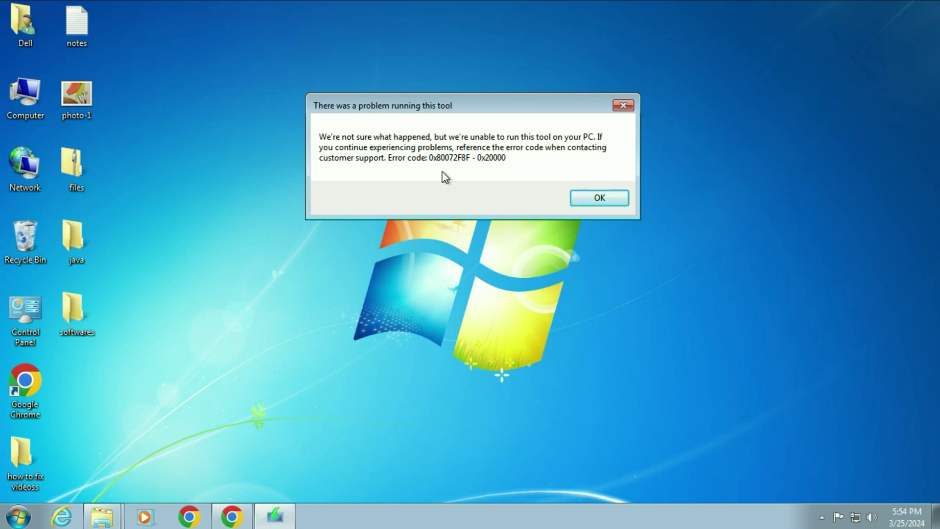
{"action": "left_click", "coordinate": [621, 106]}
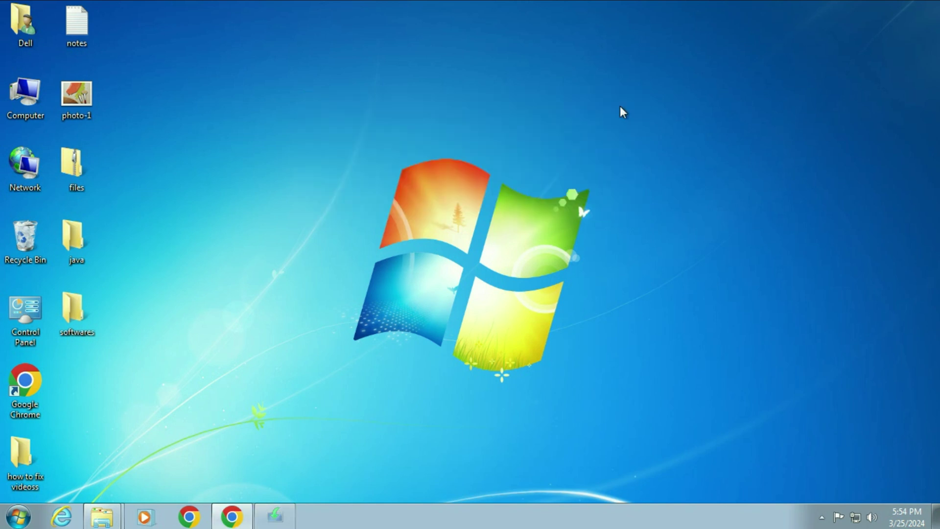
Step: Switch to the TLS 1.1 and TLS 1.2 support article and scroll through it
{"action": "left_click", "coordinate": [231, 516]}
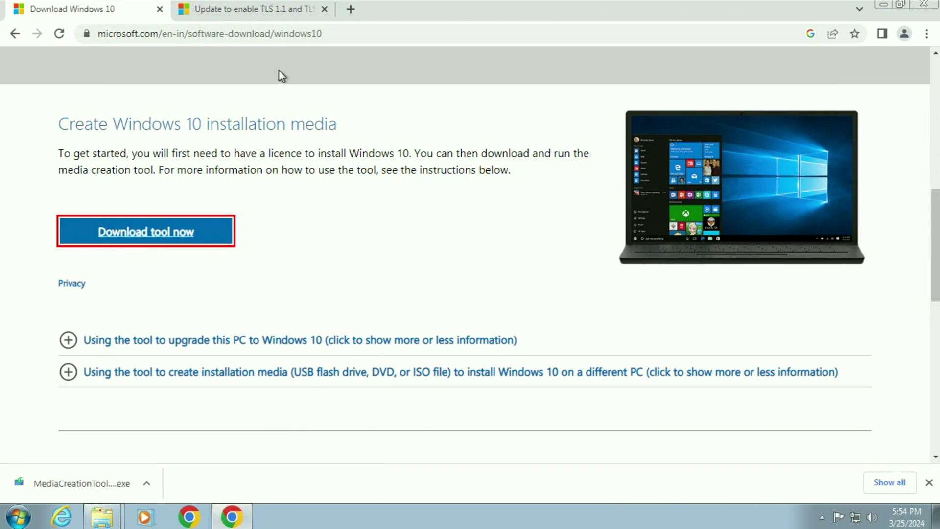
{"action": "left_click", "coordinate": [269, 12]}
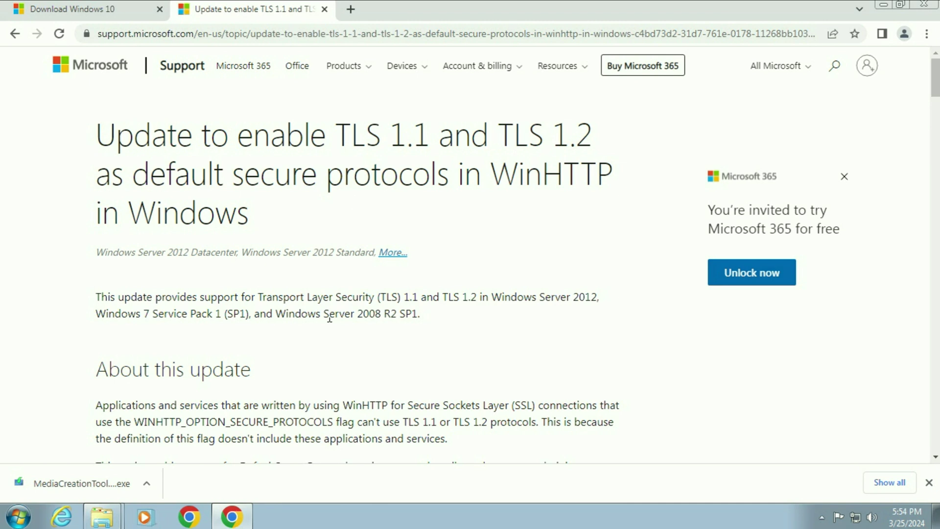
{"action": "left_click_drag", "start_coordinate": [339, 132], "coordinate": [605, 206]}
{"action": "left_click", "coordinate": [551, 179]}
{"action": "scroll", "coordinate": [512, 224], "scroll_direction": "down", "scroll_amount": 15}
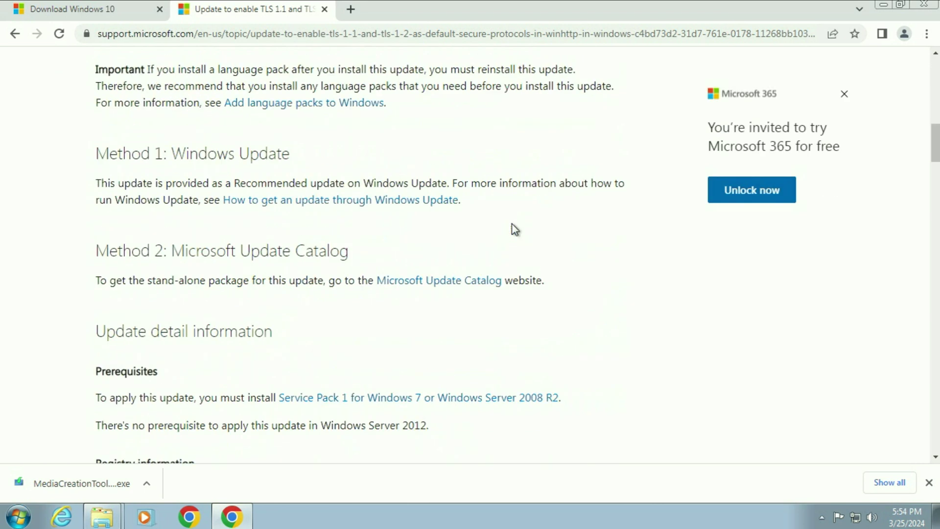
{"action": "scroll", "coordinate": [512, 224], "scroll_direction": "down", "scroll_amount": 12}
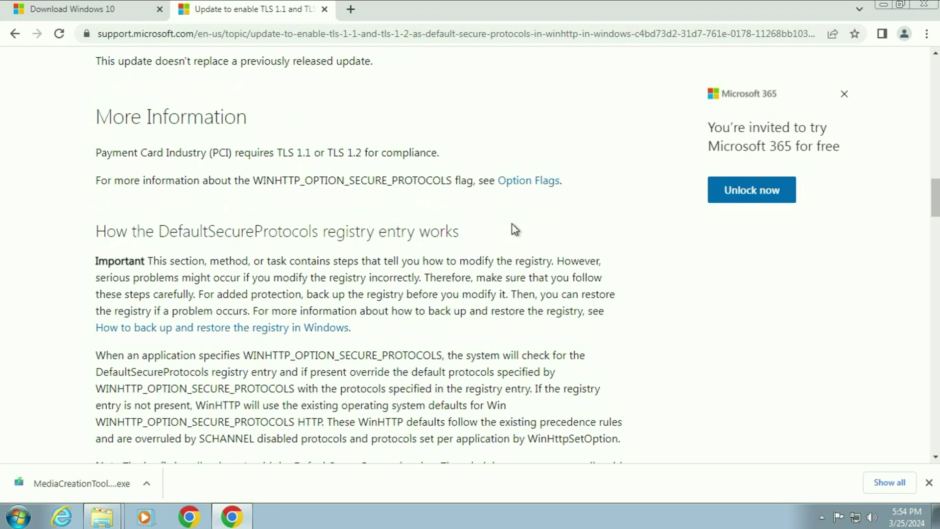
{"action": "scroll", "coordinate": [512, 224], "scroll_direction": "down", "scroll_amount": 3}
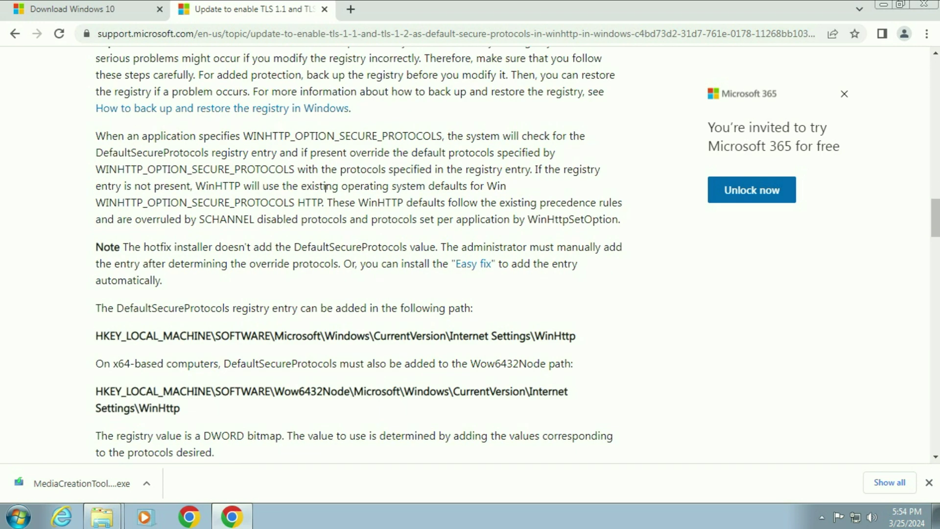
Step: Download the MicrosoftEasyFix51044 package and show it in the Downloads folder
{"action": "left_click", "coordinate": [483, 269]}
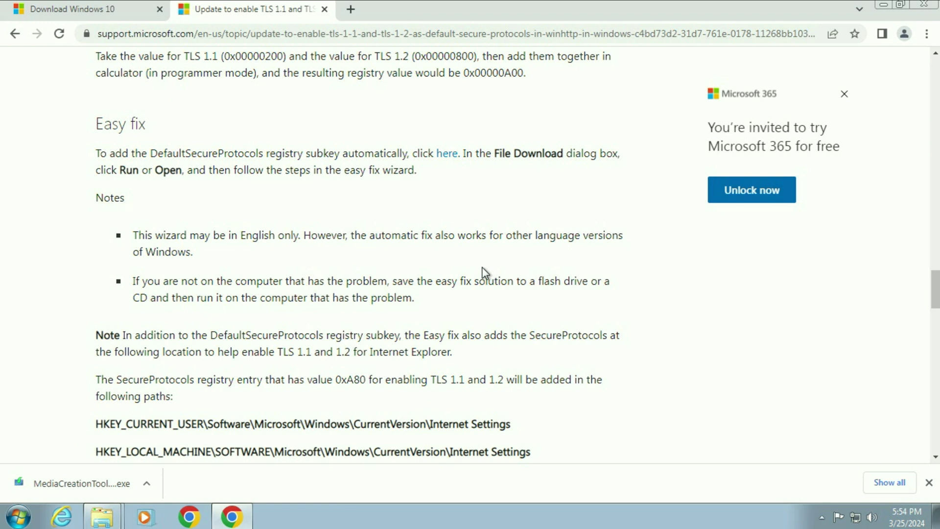
{"action": "left_click_drag", "start_coordinate": [98, 134], "coordinate": [244, 133]}
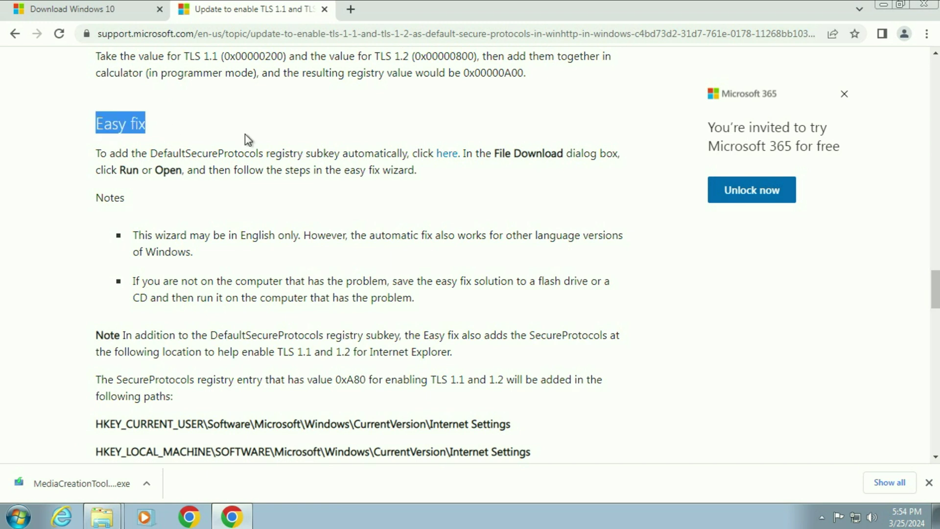
{"action": "left_click", "coordinate": [313, 142]}
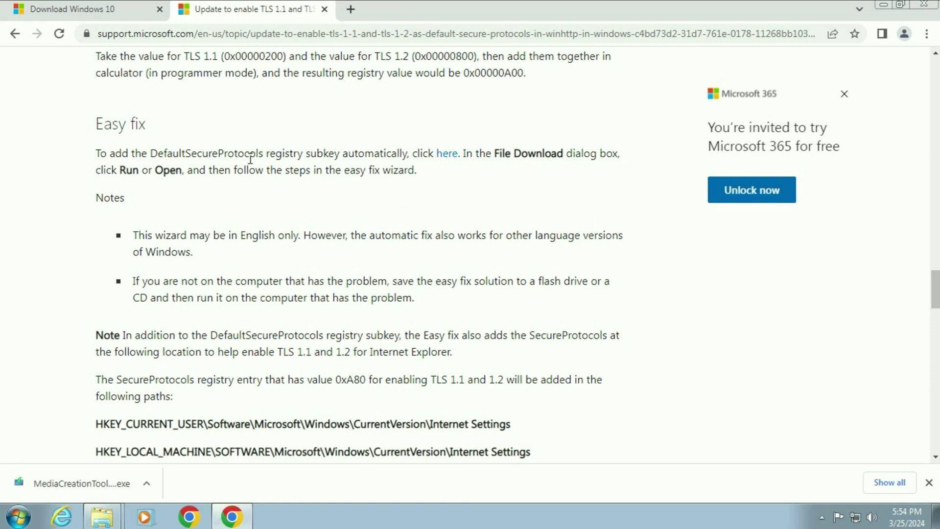
{"action": "left_click", "coordinate": [447, 154]}
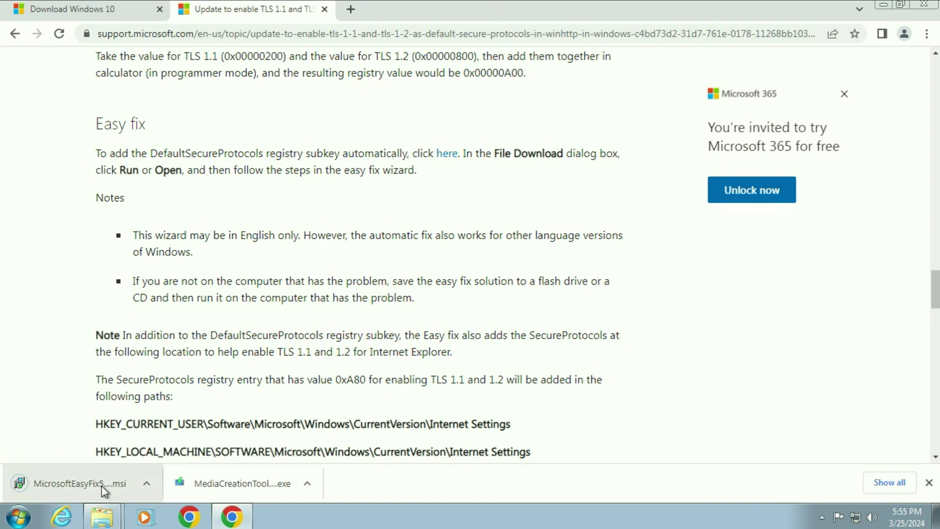
{"action": "left_click", "coordinate": [147, 483]}
{"action": "left_click", "coordinate": [169, 435]}
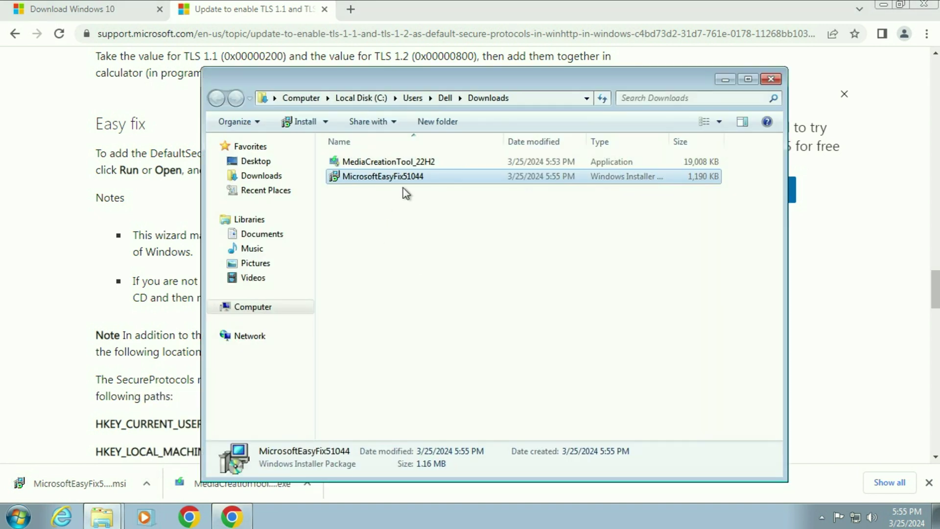
Step: Run MicrosoftEasyFix51044, accept its license, apply the fix, and clear back to the desktop
{"action": "double_click", "coordinate": [398, 177]}
{"action": "left_click", "coordinate": [497, 267]}
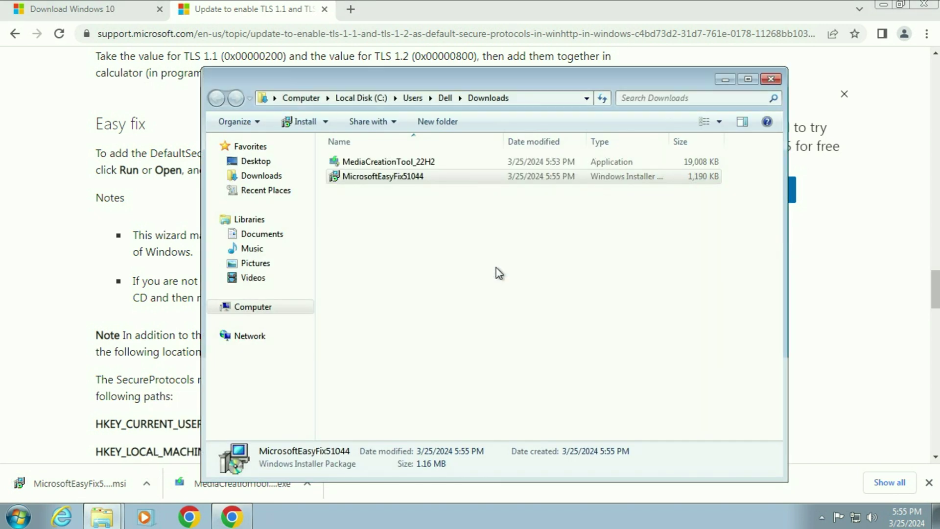
{"action": "left_click", "coordinate": [343, 343]}
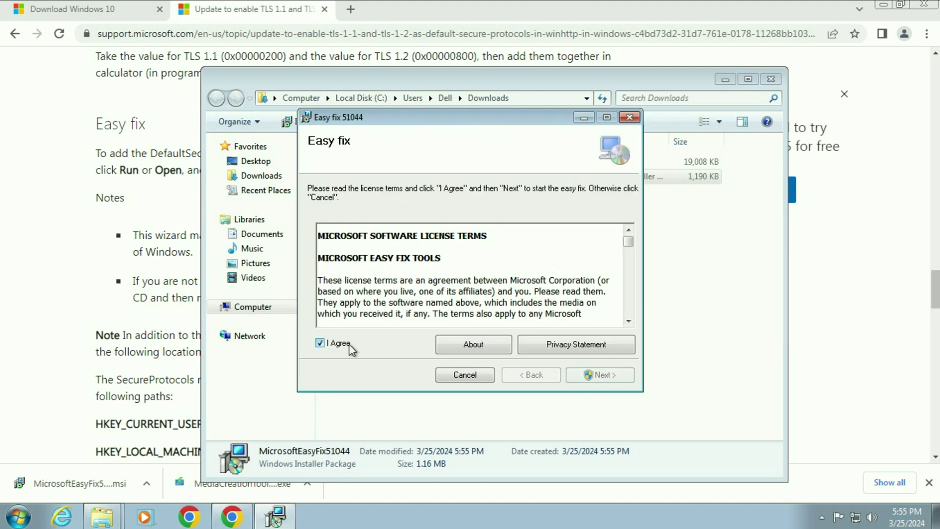
{"action": "left_click", "coordinate": [600, 374]}
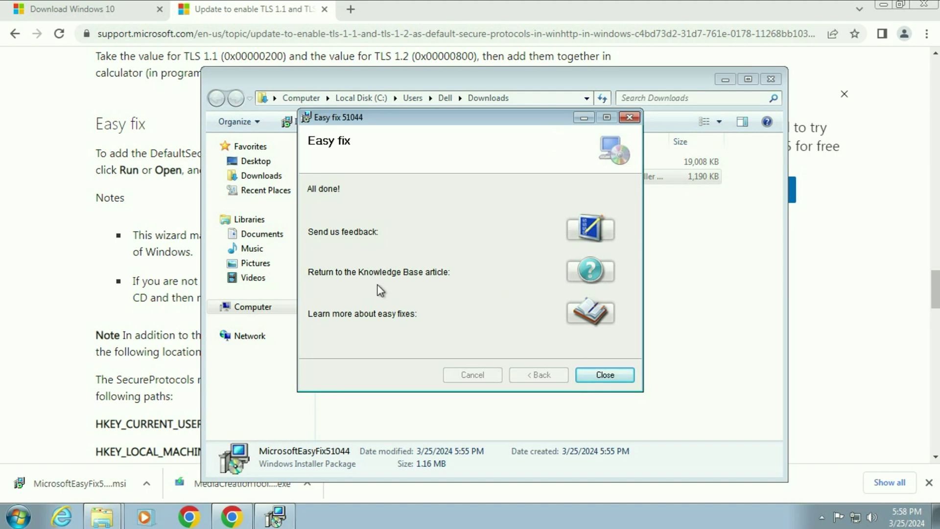
{"action": "left_click", "coordinate": [605, 375]}
{"action": "left_click", "coordinate": [717, 79]}
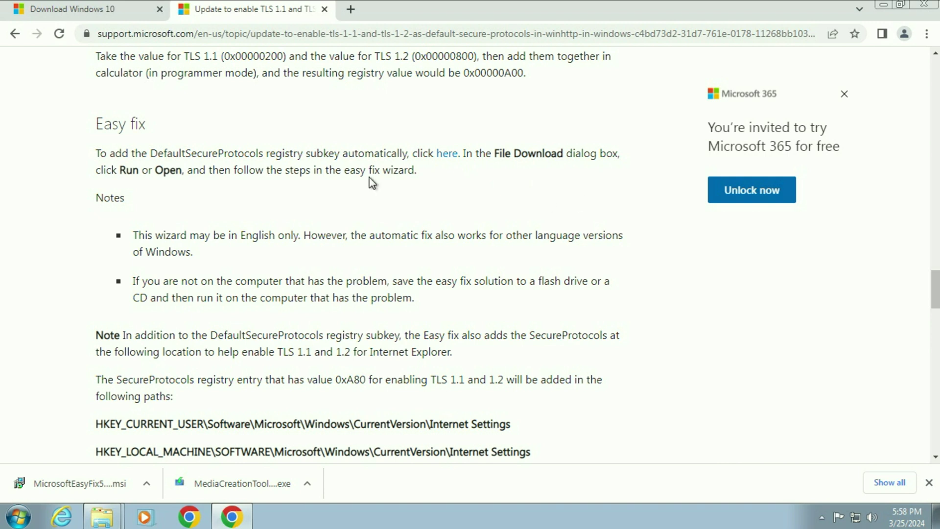
{"action": "left_click", "coordinate": [885, 5]}
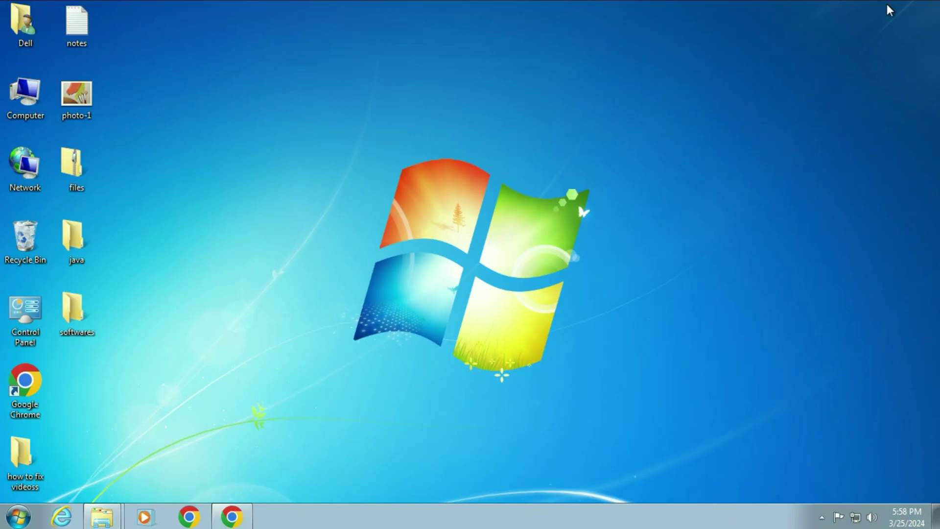
Step: Relaunch MediaCreationTool_22H2 from Downloads as administrator and approve the UAC prompt
{"action": "mouse_move", "coordinate": [102, 515]}
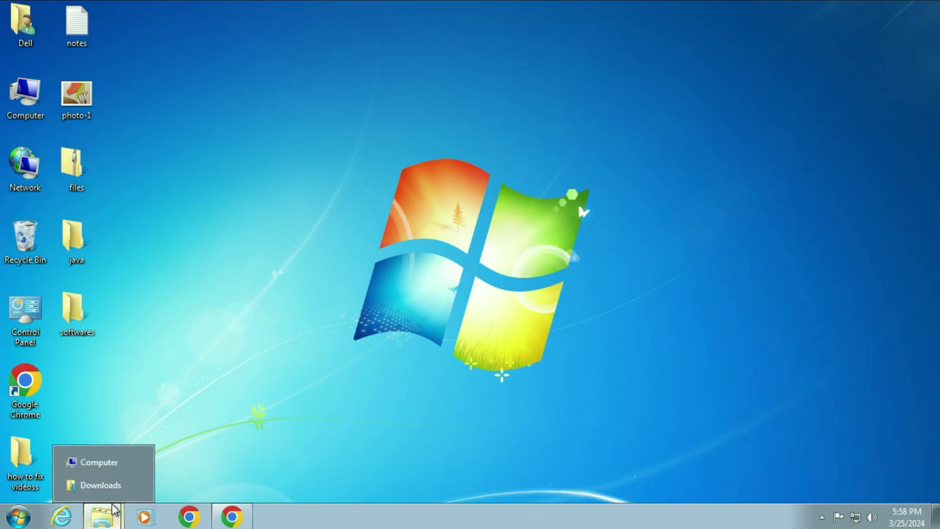
{"action": "left_click", "coordinate": [96, 482]}
{"action": "left_click", "coordinate": [416, 162]}
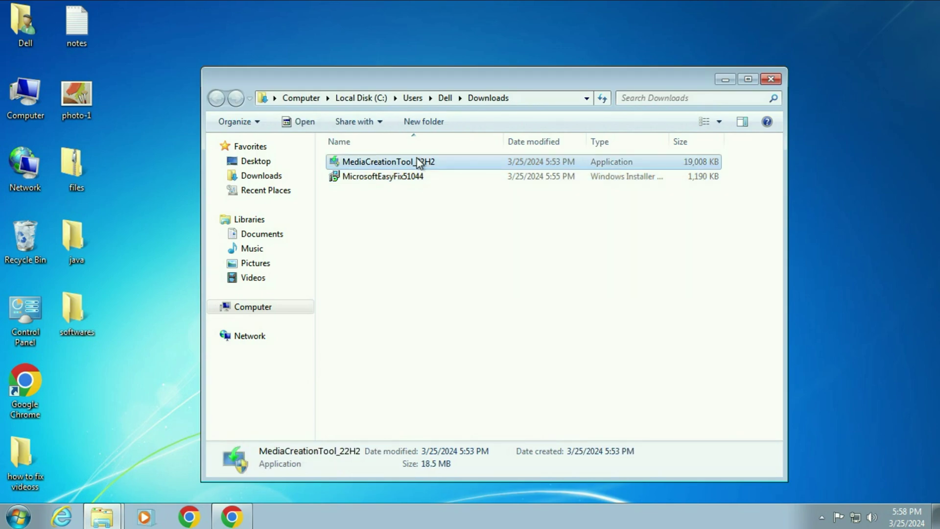
{"action": "right_click", "coordinate": [417, 163]}
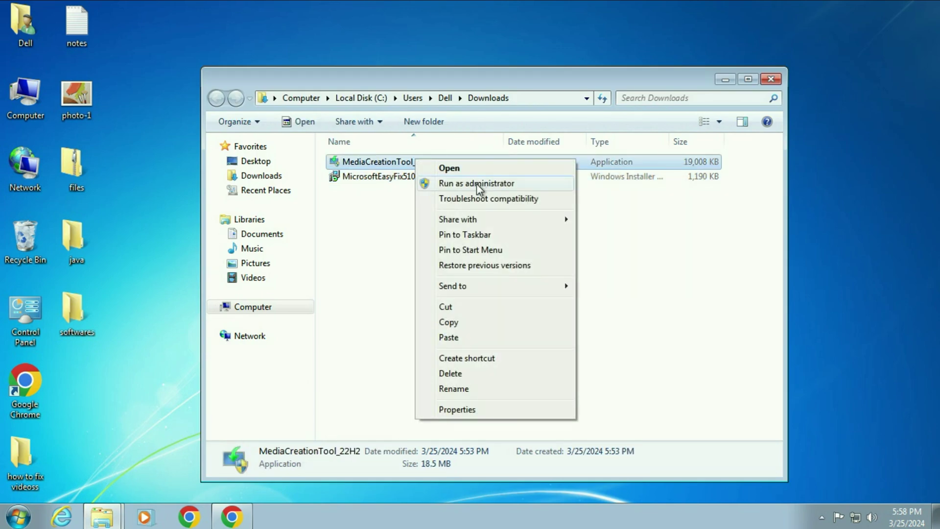
{"action": "left_click", "coordinate": [477, 183]}
{"action": "left_click", "coordinate": [547, 313]}
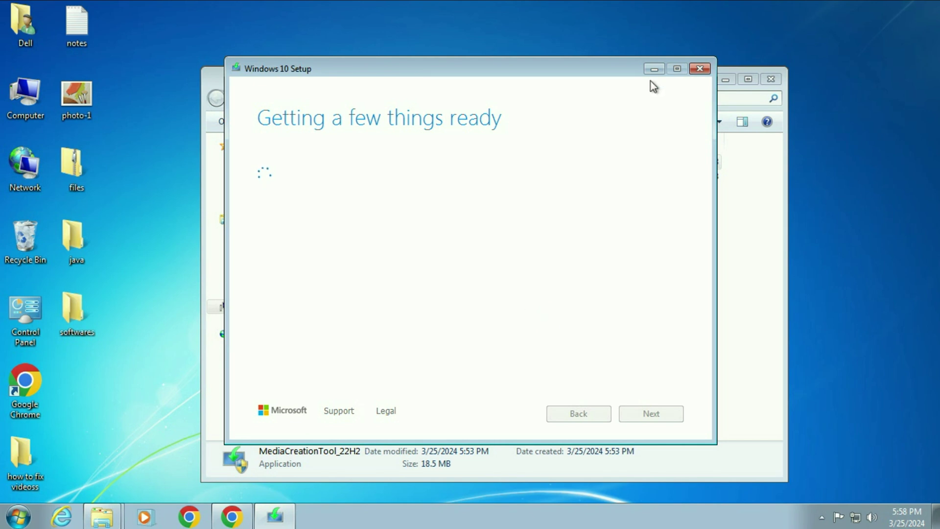
Step: Reposition the Setup window and accept the Windows 10 license terms
{"action": "left_click_drag", "start_coordinate": [545, 73], "coordinate": [443, 101]}
{"action": "left_click", "coordinate": [728, 82]}
{"action": "left_click_drag", "start_coordinate": [407, 100], "coordinate": [523, 76]}
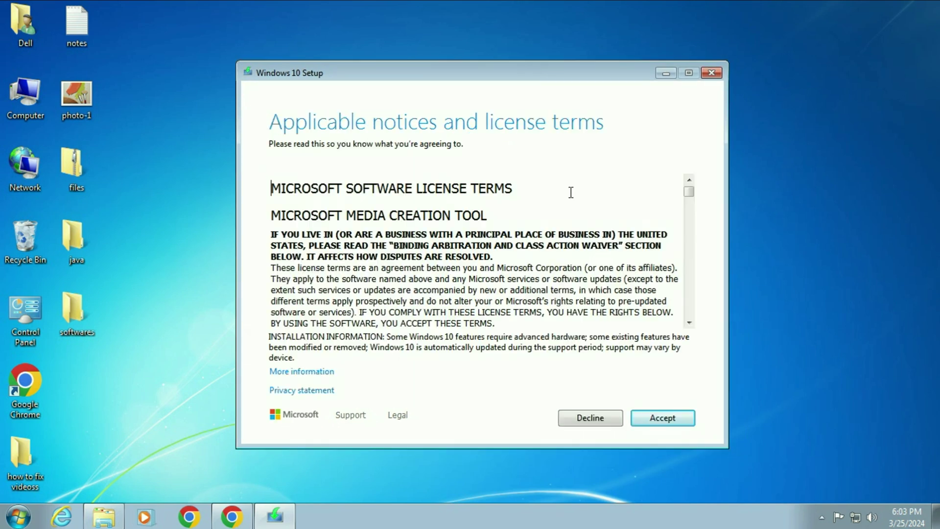
{"action": "left_click", "coordinate": [659, 415]}
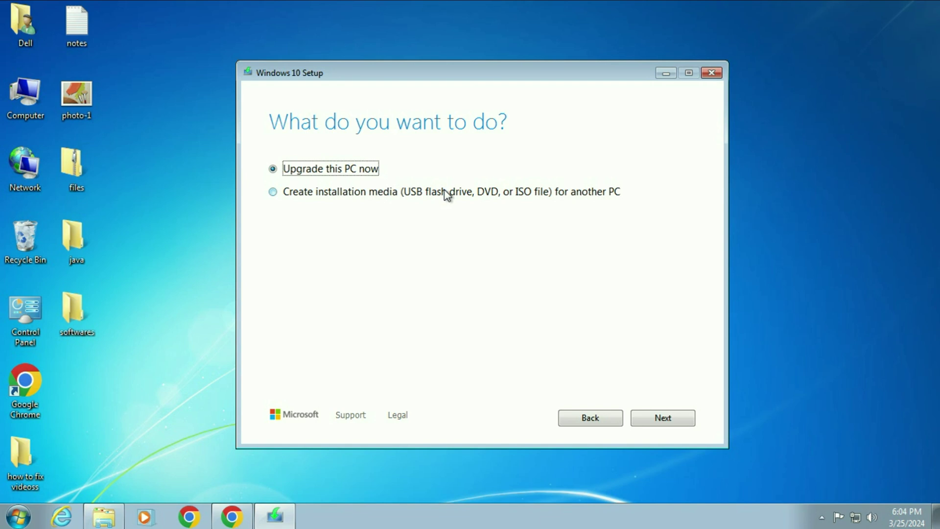
Step: Choose 'Upgrade this PC now' instead of creating installation media, and continue
{"action": "left_click", "coordinate": [273, 192]}
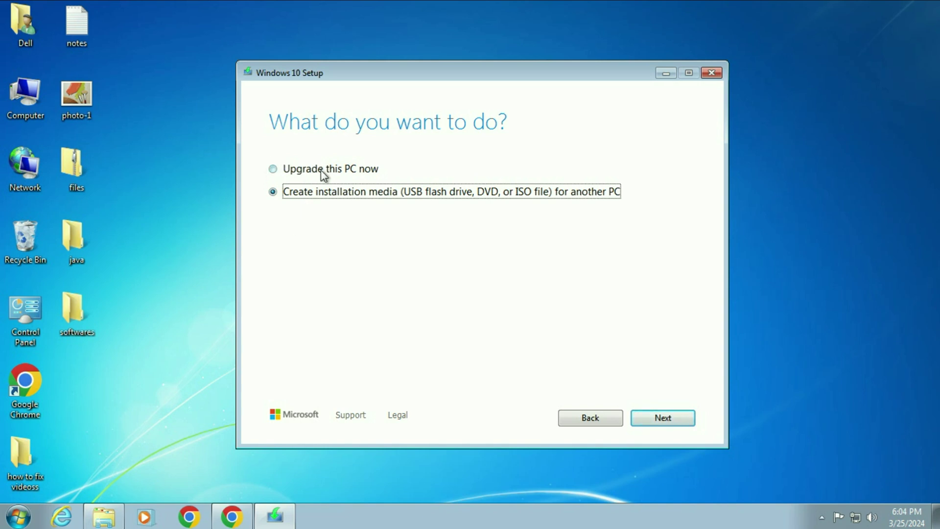
{"action": "left_click", "coordinate": [271, 168]}
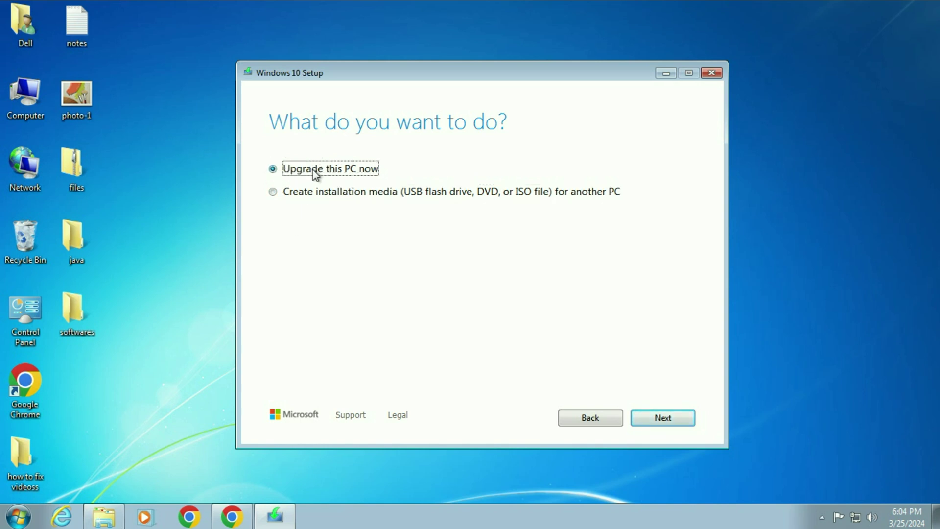
{"action": "left_click", "coordinate": [669, 420]}
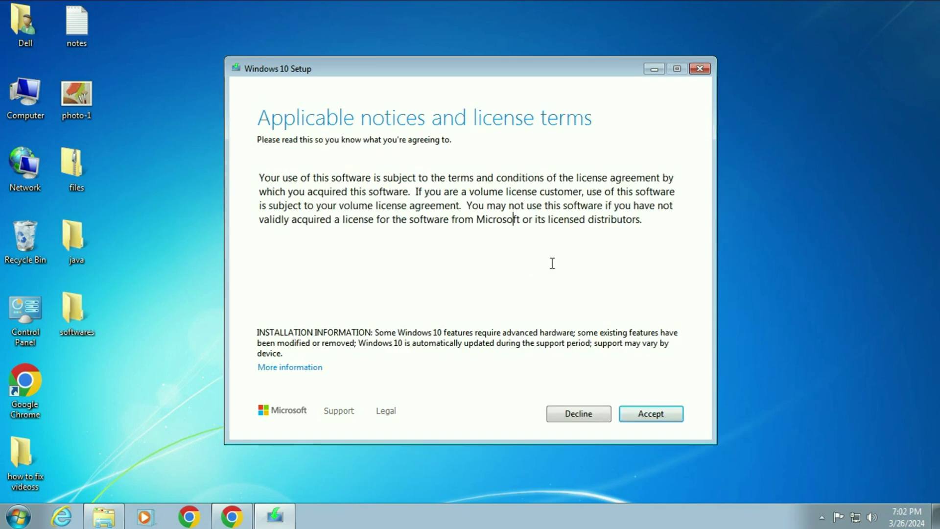
Step: Accept the terms, choose Keep personal files and apps, and start installing Windows 10 Pro
{"action": "left_click", "coordinate": [680, 415]}
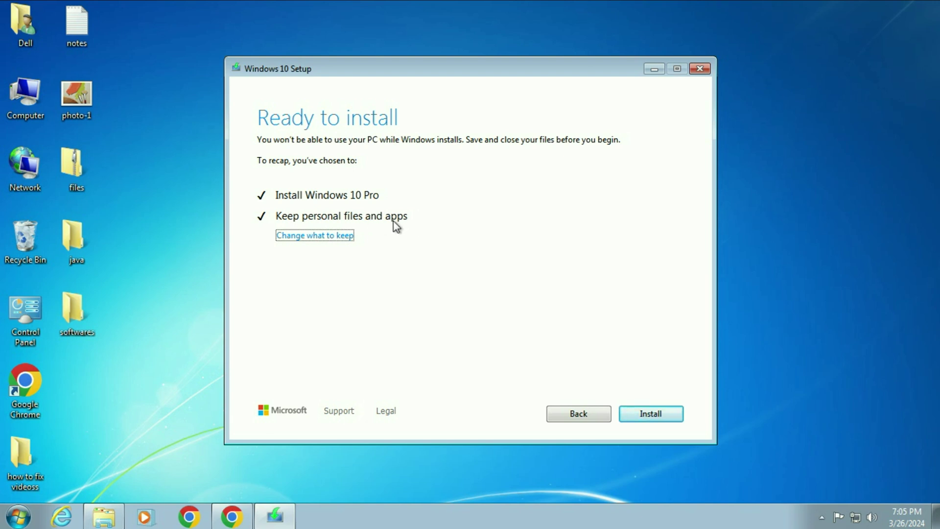
{"action": "left_click", "coordinate": [329, 237]}
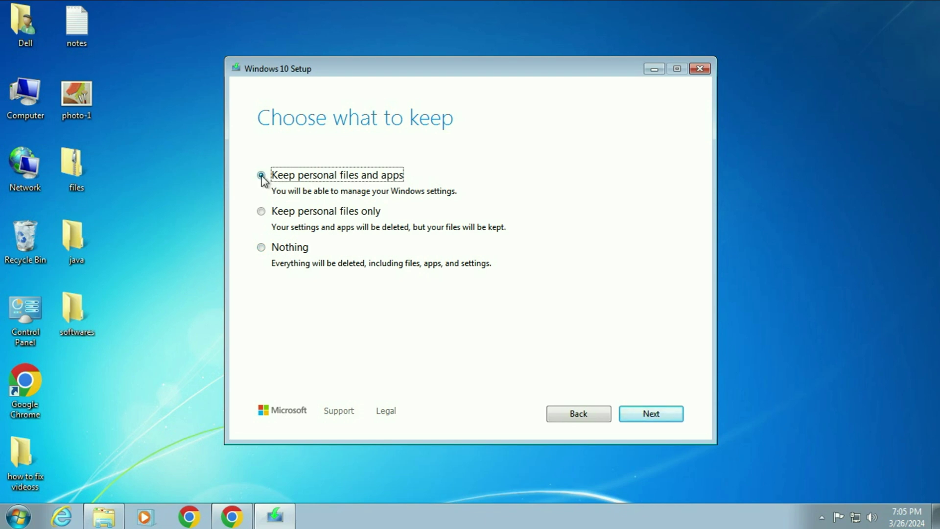
{"action": "left_click", "coordinate": [635, 414]}
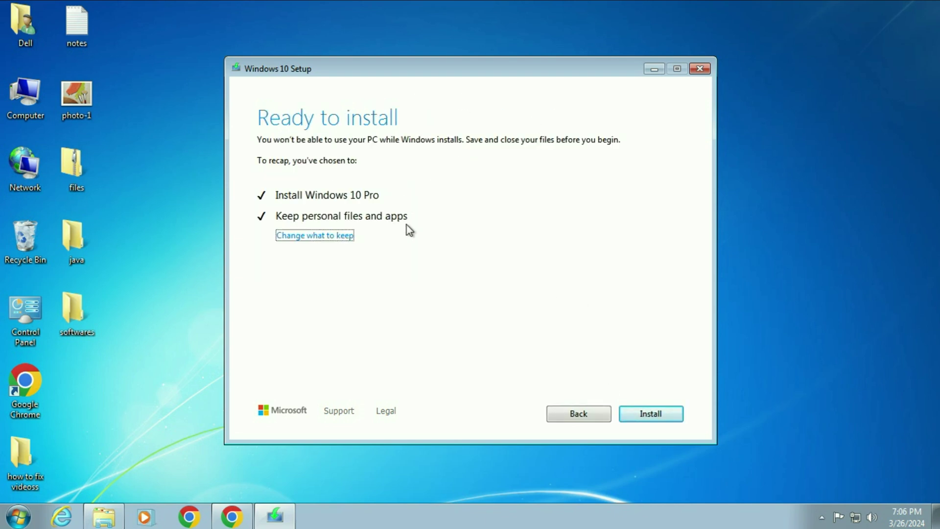
{"action": "left_click", "coordinate": [653, 415]}
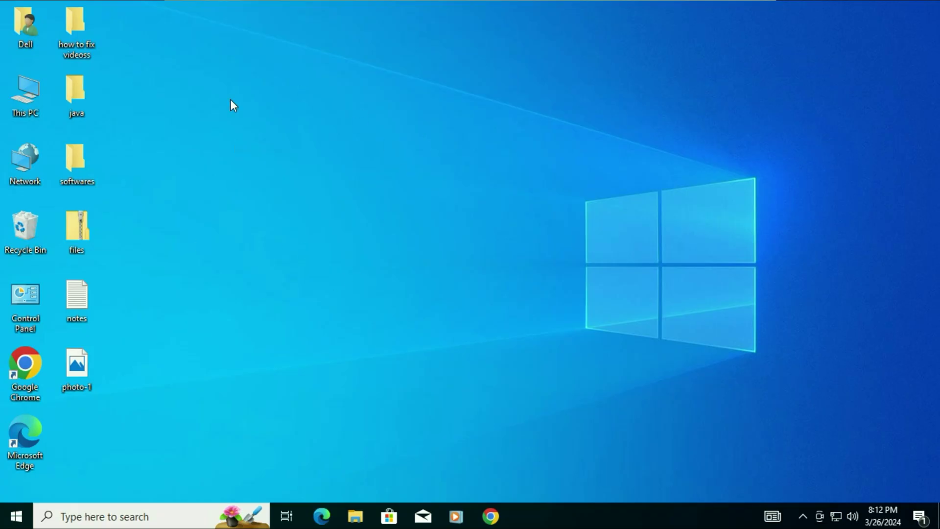
{"action": "left_click_drag", "start_coordinate": [141, 19], "coordinate": [65, 445]}
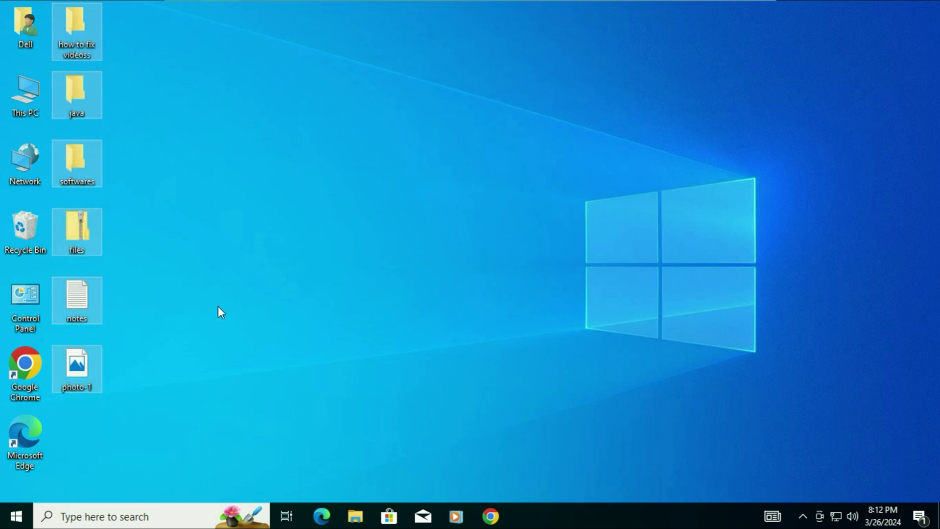
{"action": "left_click", "coordinate": [218, 307]}
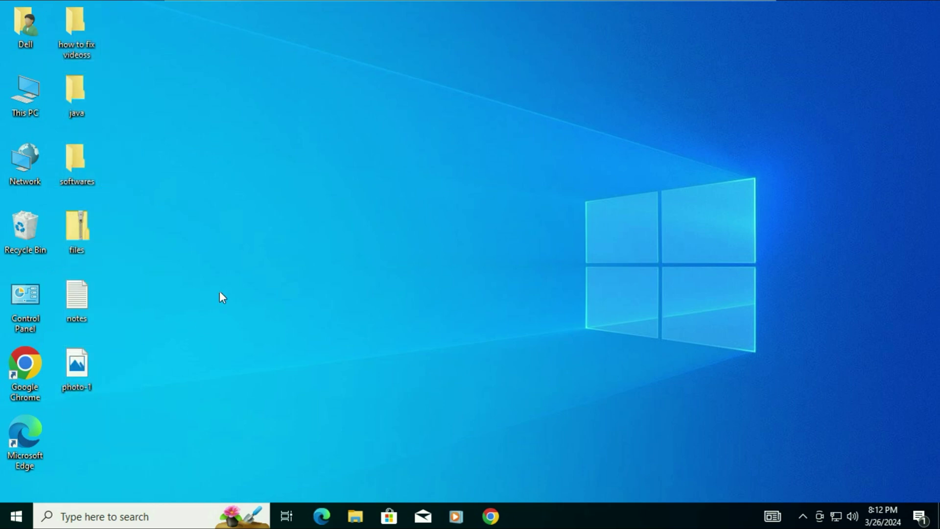
{"action": "double_click", "coordinate": [22, 108]}
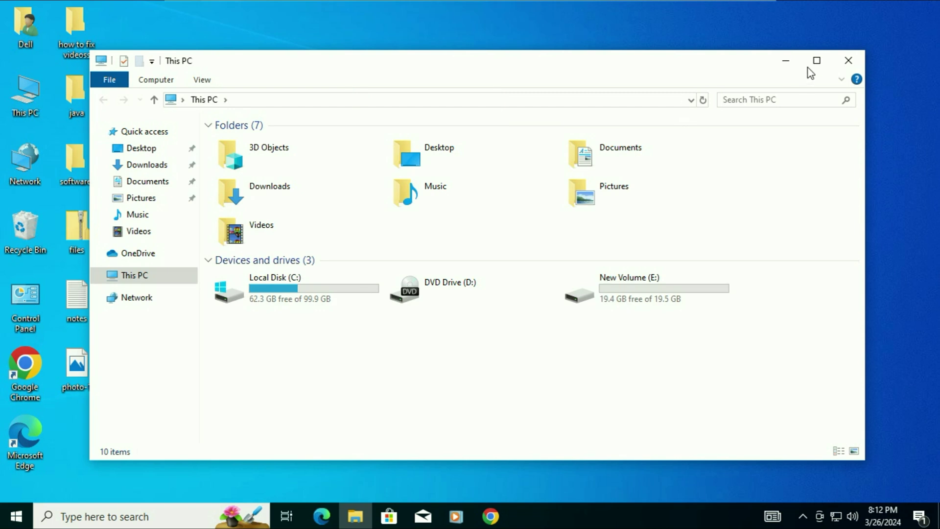
{"action": "left_click", "coordinate": [812, 65]}
{"action": "double_click", "coordinate": [563, 203]}
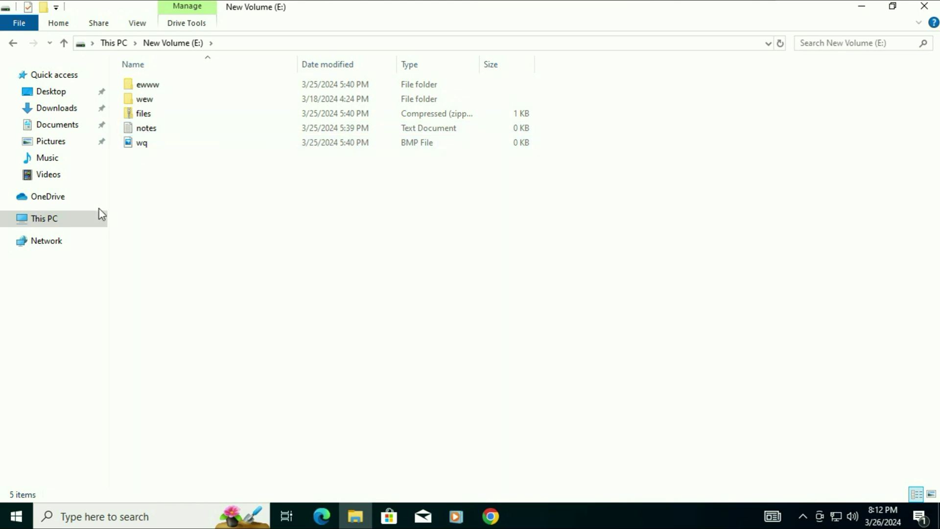
{"action": "left_click", "coordinate": [60, 219]}
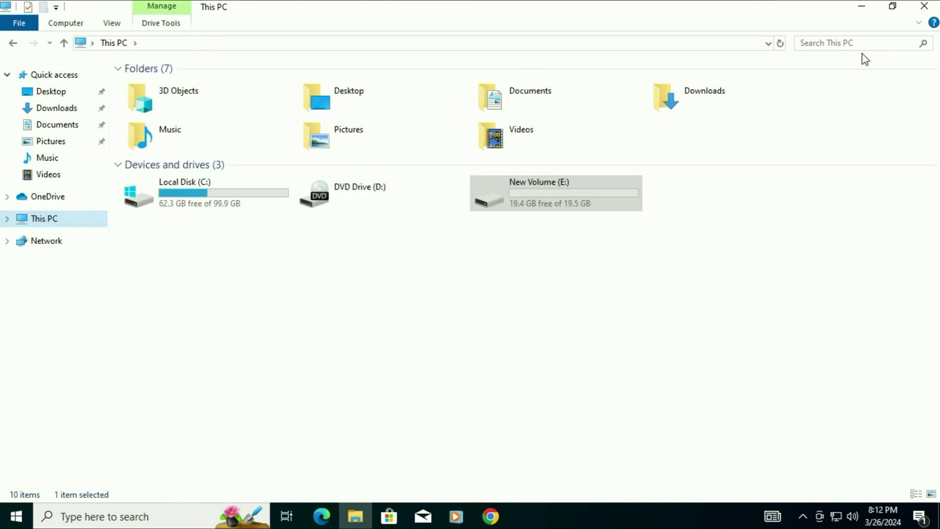
{"action": "left_click", "coordinate": [923, 7]}
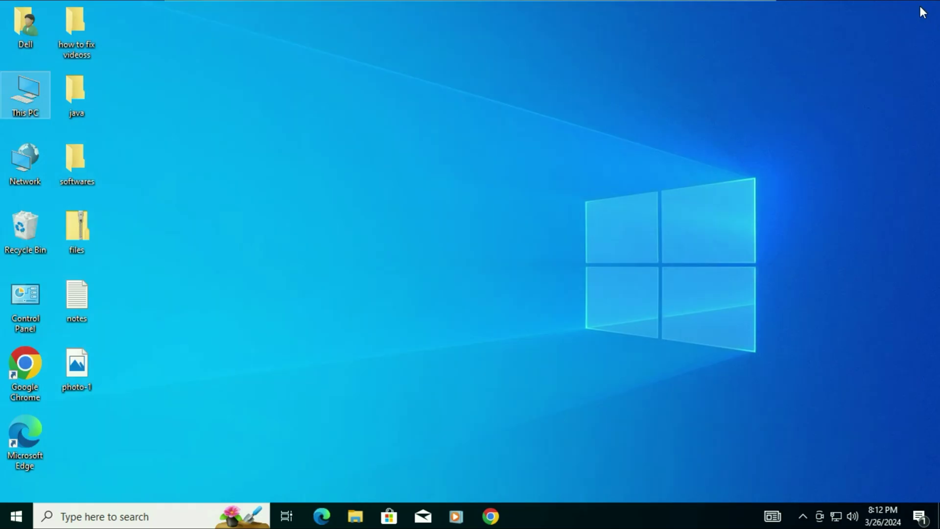
{"action": "double_click", "coordinate": [37, 289]}
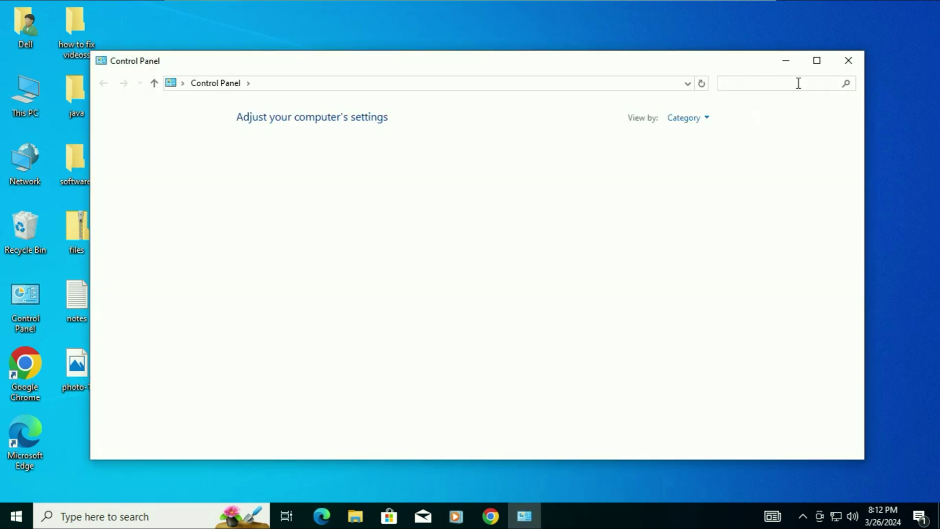
{"action": "left_click", "coordinate": [692, 123]}
{"action": "left_click", "coordinate": [681, 176]}
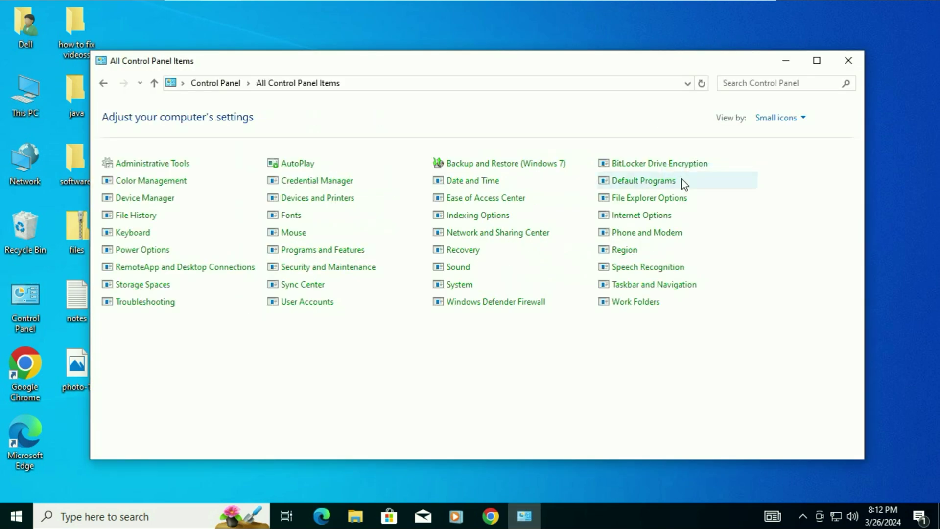
{"action": "left_click", "coordinate": [332, 255]}
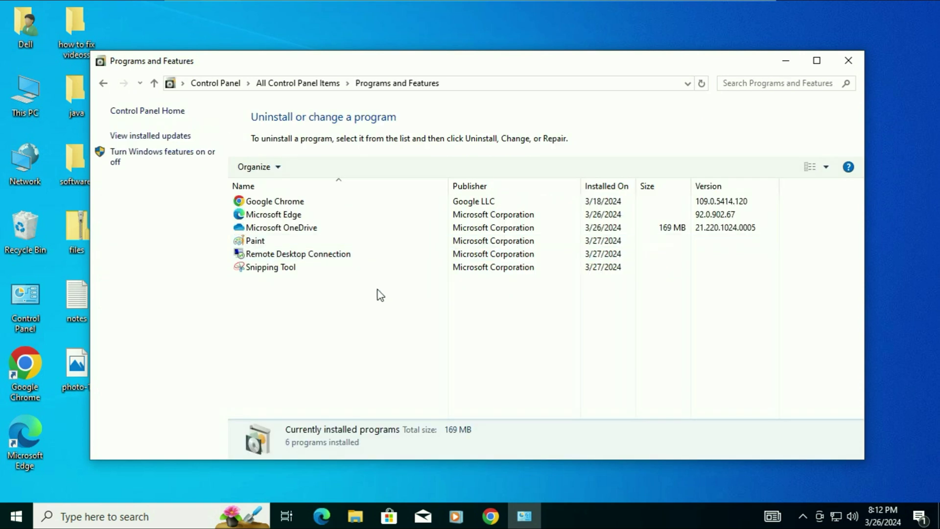
{"action": "left_click", "coordinate": [274, 204]}
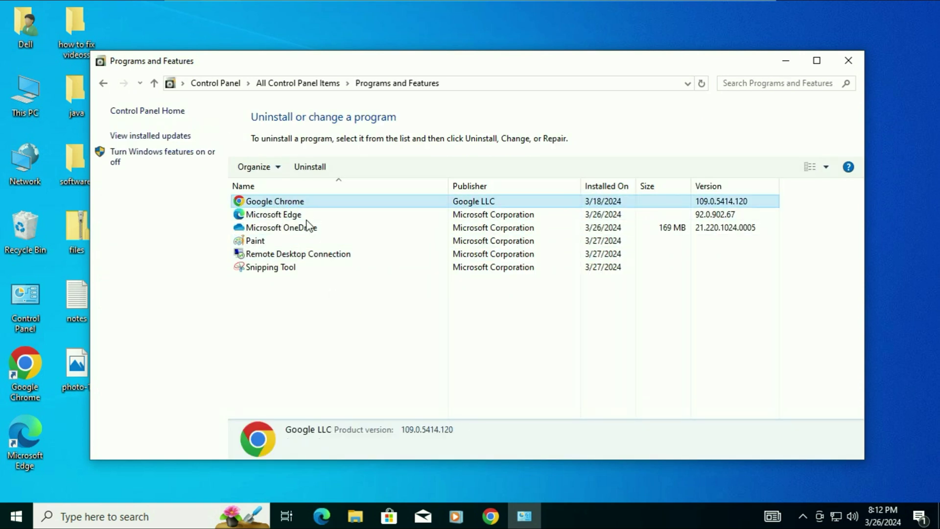
{"action": "left_click", "coordinate": [848, 63]}
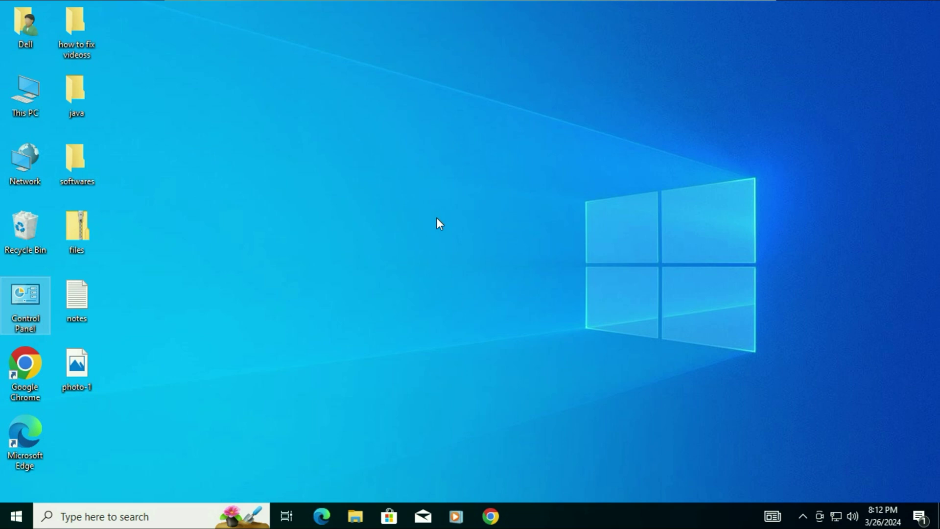
{"action": "left_click", "coordinate": [35, 99]}
{"action": "double_click", "coordinate": [35, 100]}
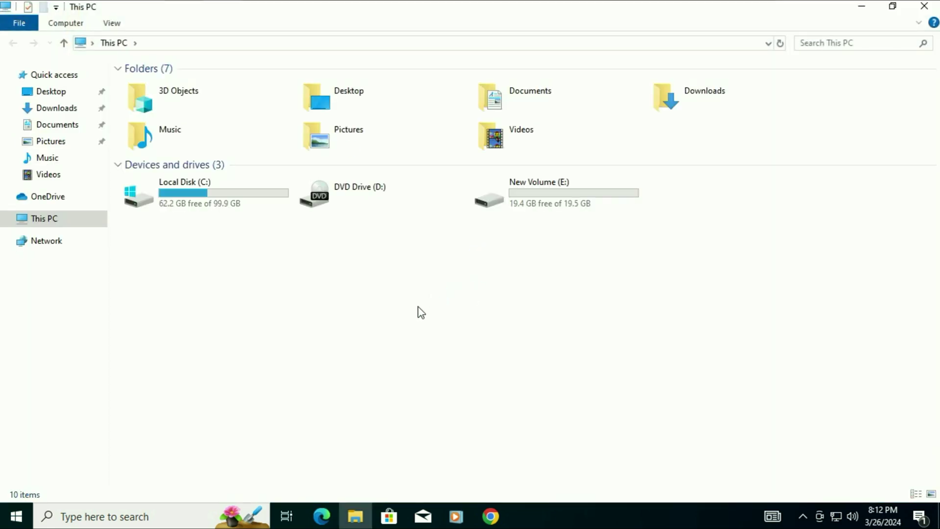
{"action": "right_click", "coordinate": [418, 306]}
{"action": "left_click", "coordinate": [473, 437]}
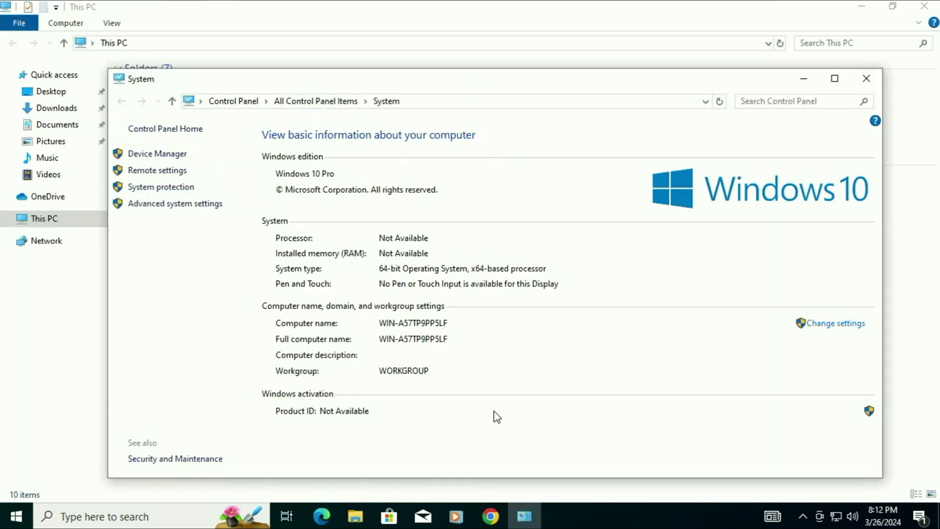
{"action": "left_click", "coordinate": [834, 78]}
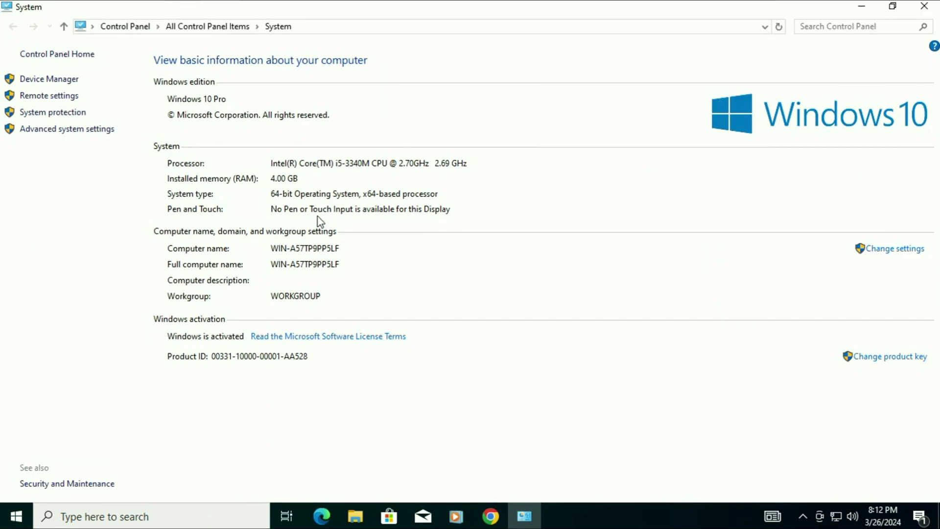
{"action": "left_click", "coordinate": [861, 7]}
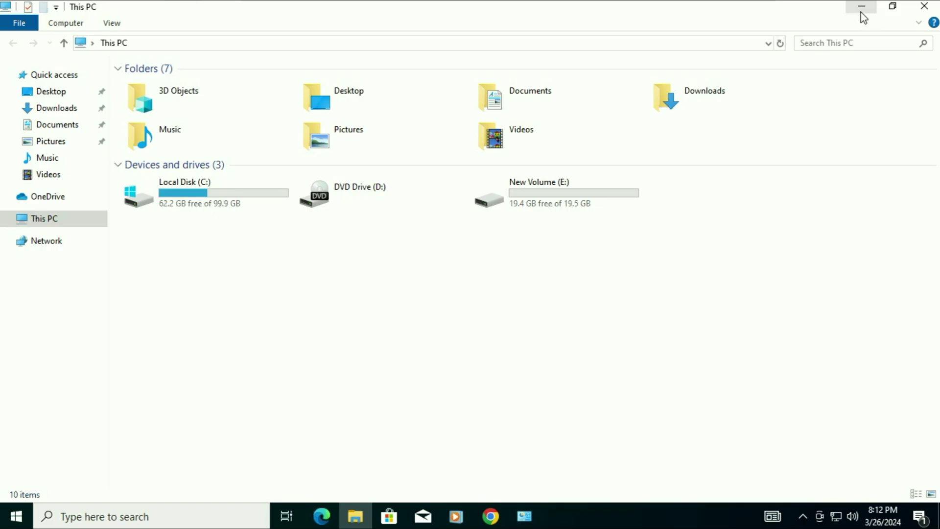
{"action": "left_click", "coordinate": [861, 7]}
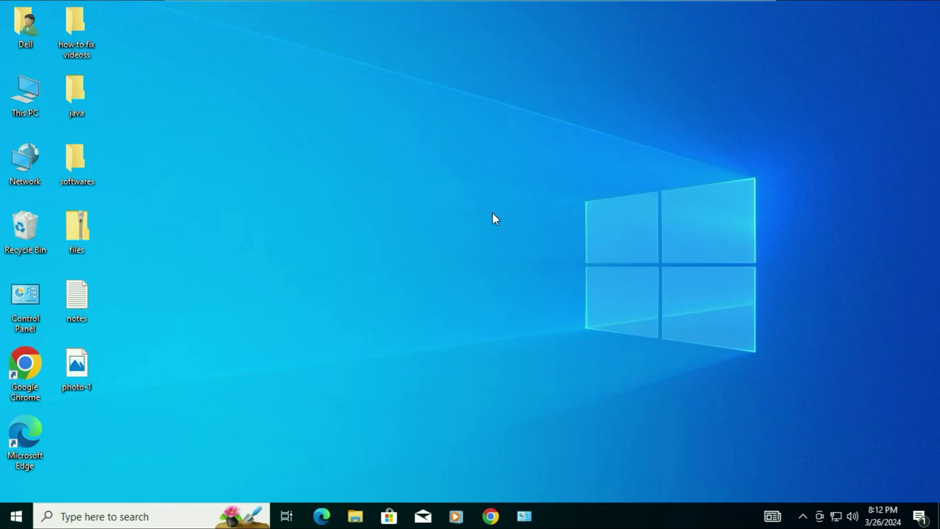